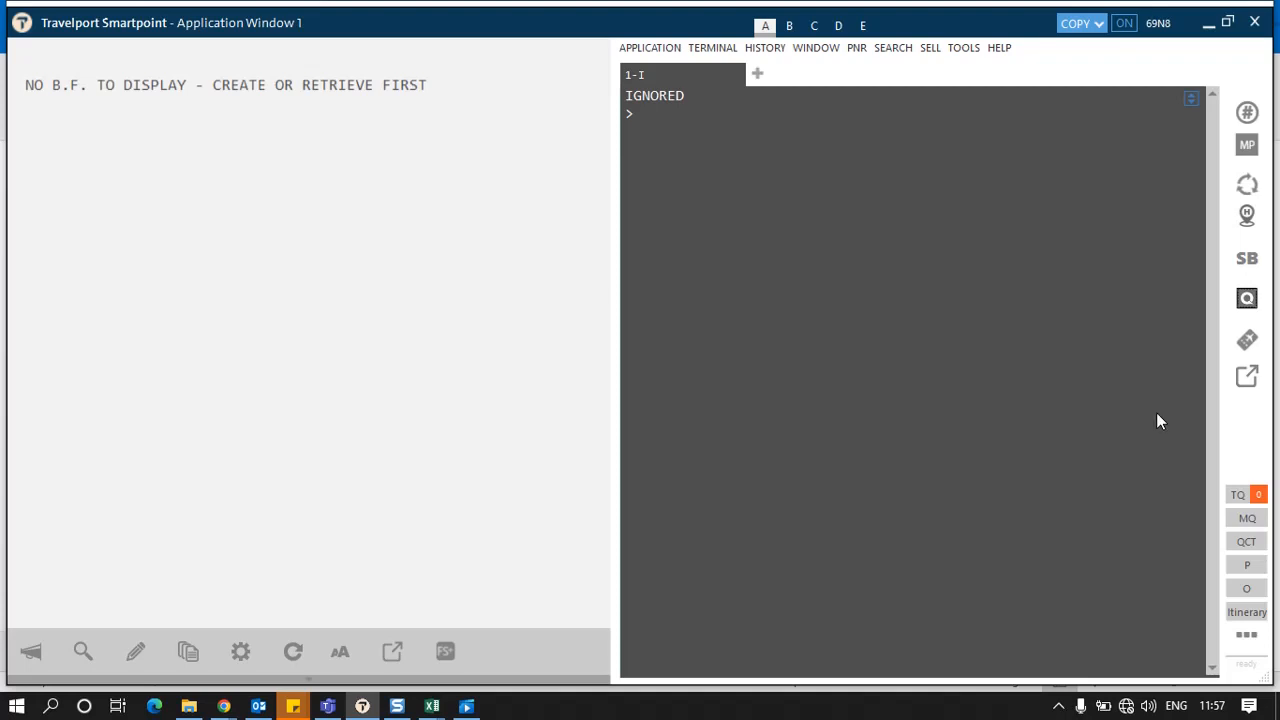
Step: Open the QuadLabs XChange Midoffice login and fill in the agency, username and password credentials
{"action": "left_click", "coordinate": [1250, 302]}
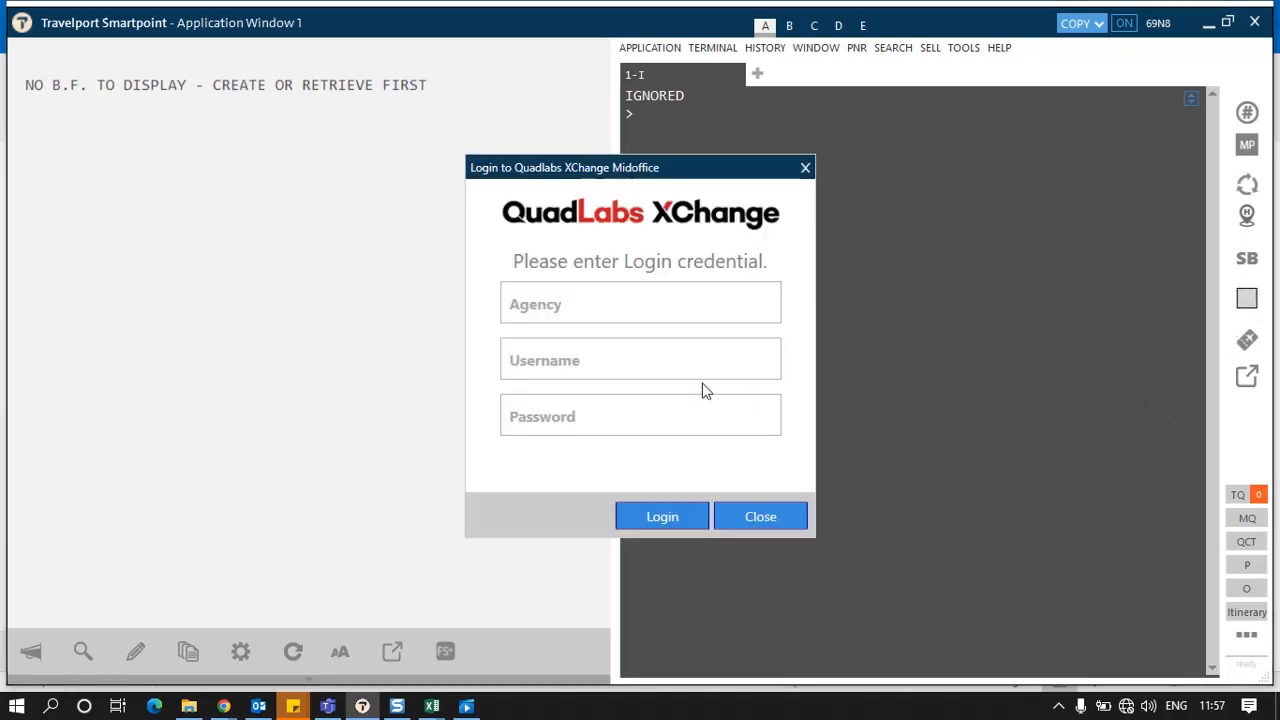
{"action": "left_click", "coordinate": [572, 303]}
{"action": "left_click", "coordinate": [541, 376]}
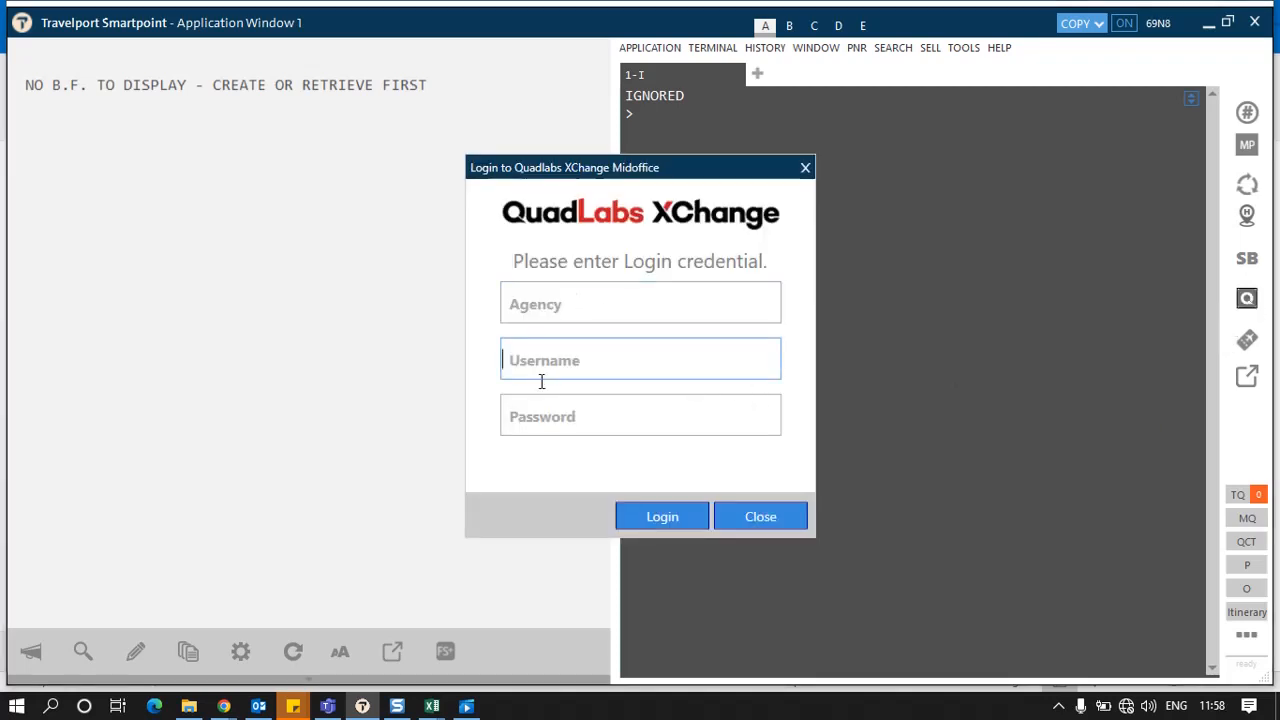
{"action": "left_click", "coordinate": [538, 418]}
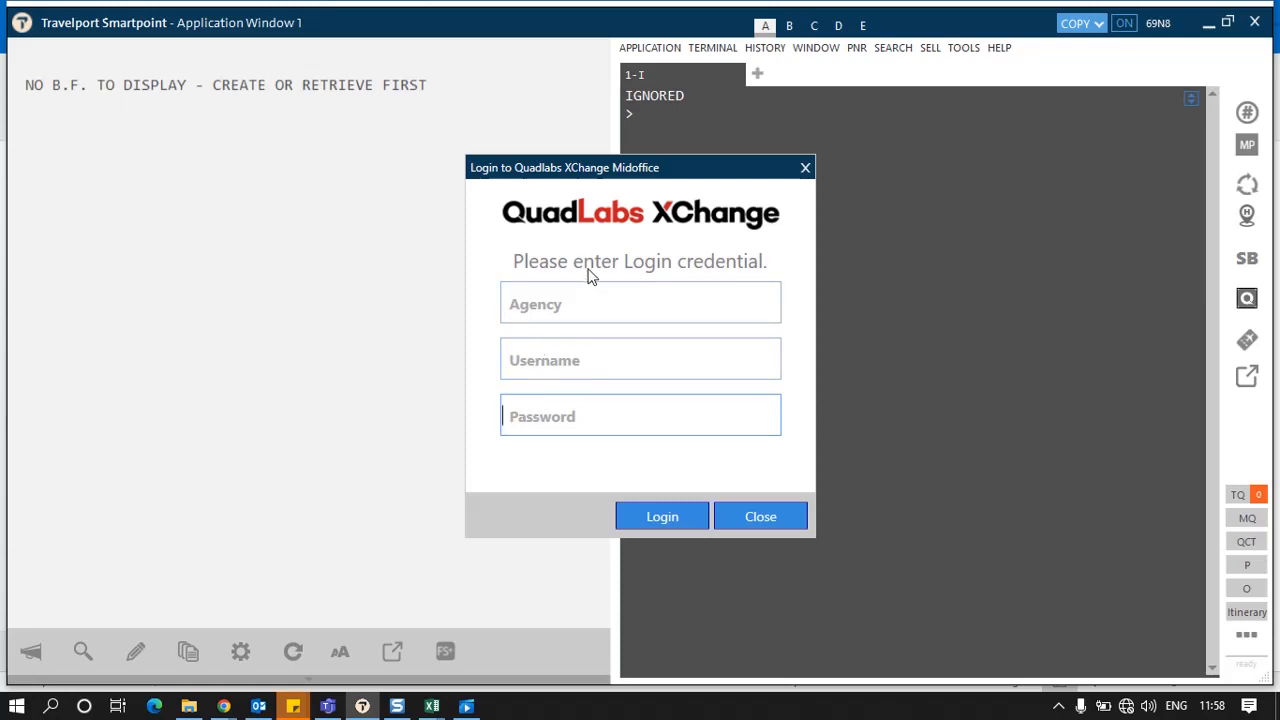
{"action": "left_click", "coordinate": [560, 305]}
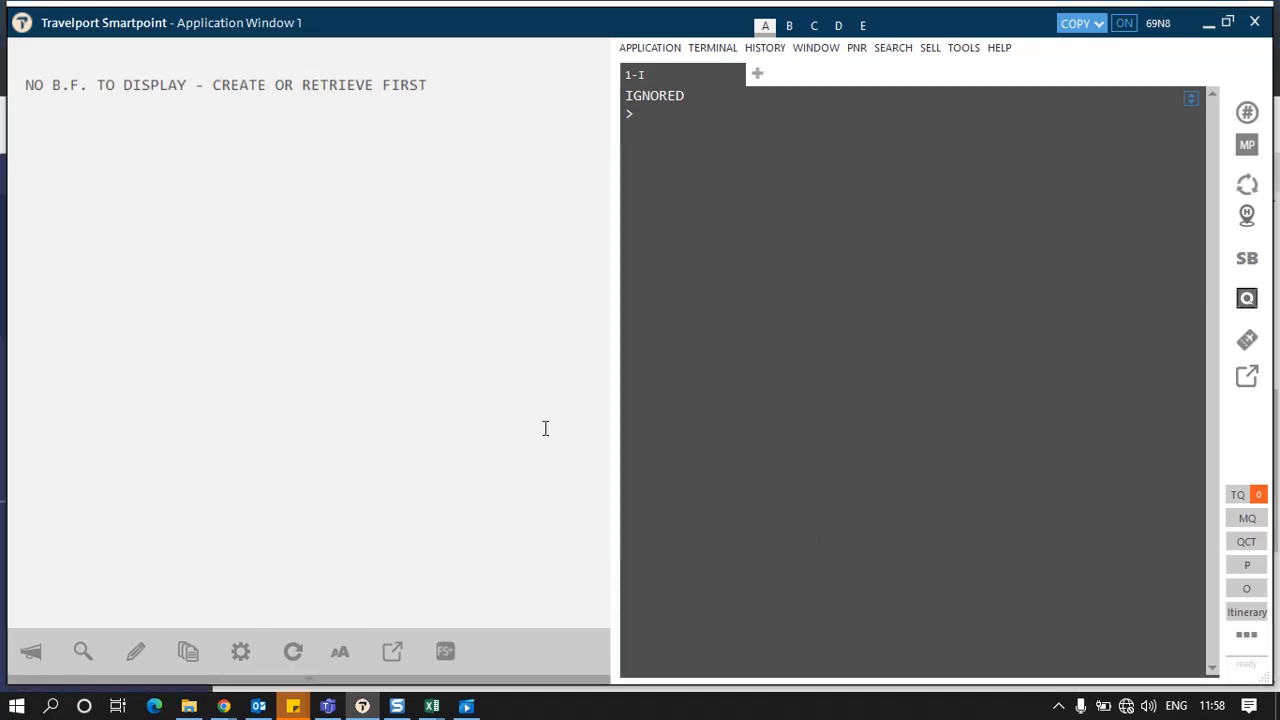
Step: Request flight availability from Delhi to Singapore for 12 January with A12JANDELSIN
{"action": "left_click", "coordinate": [748, 248]}
{"action": "type", "text": "A12JANDELSIN"}
{"action": "key", "text": "Return"}
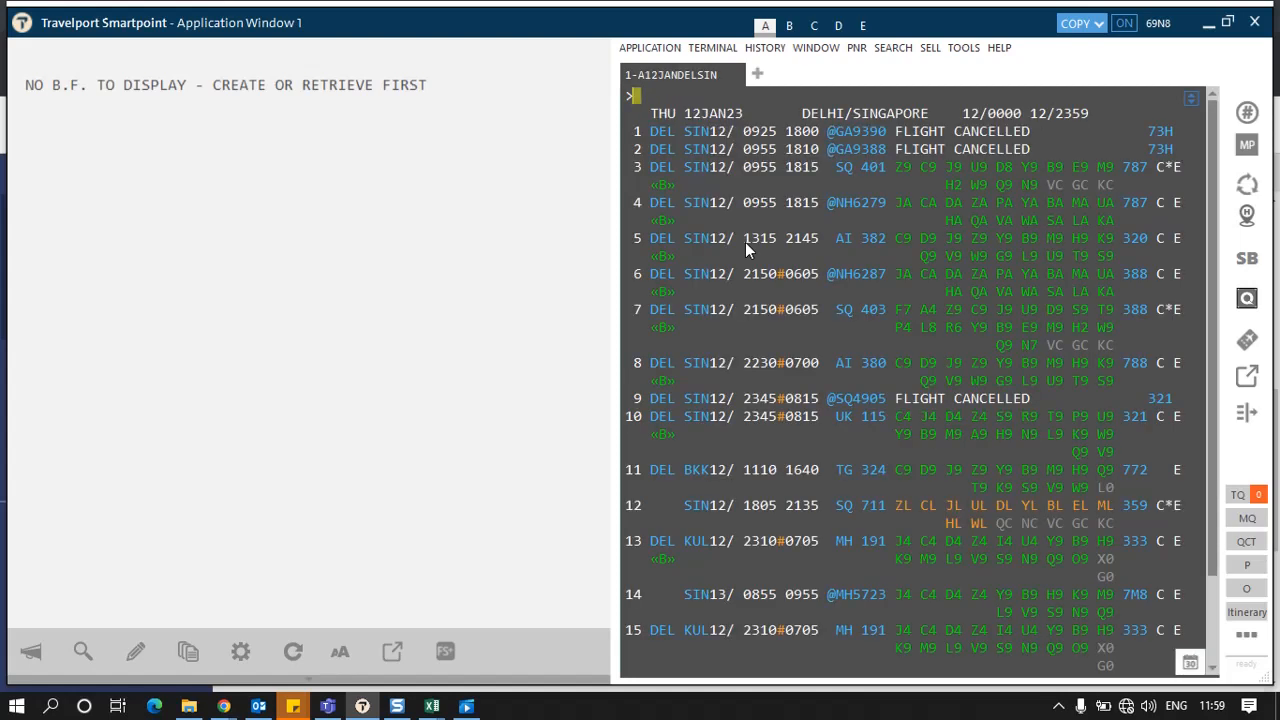
Step: Sell one seat in Y class on availability line 3 with N1Y3
{"action": "type", "text": "N1Y3"}
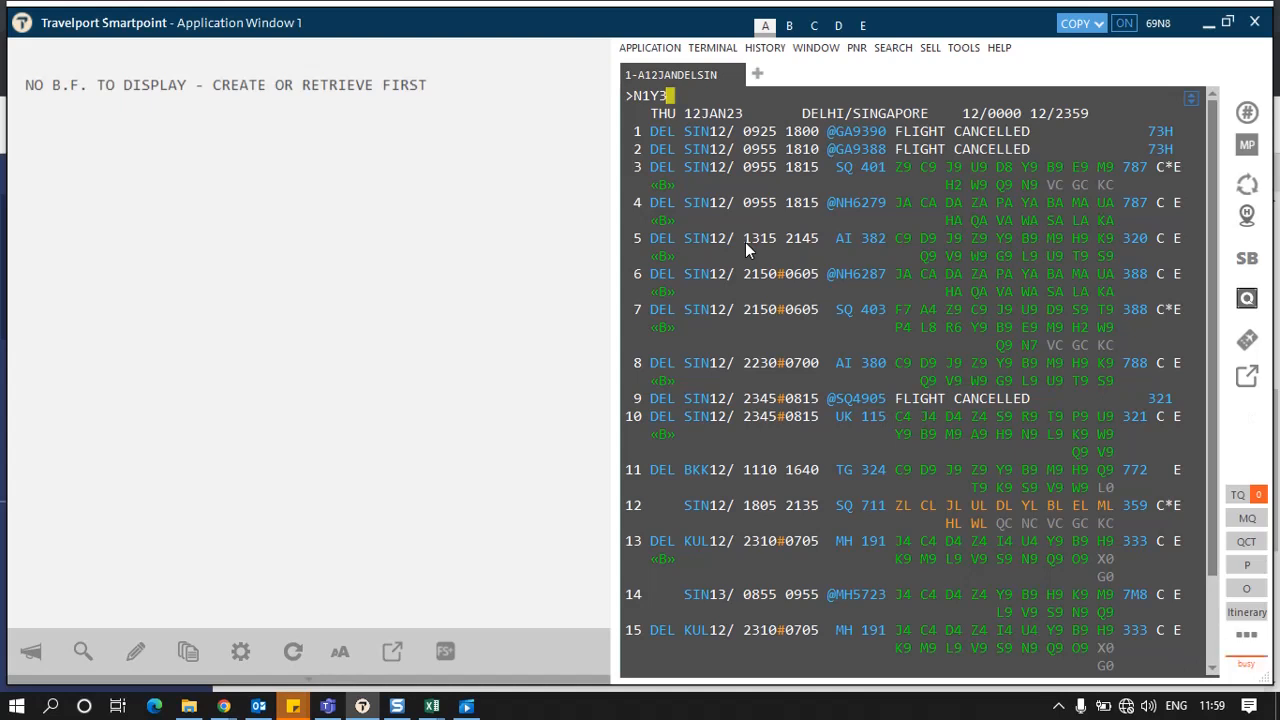
{"action": "key", "text": "Return"}
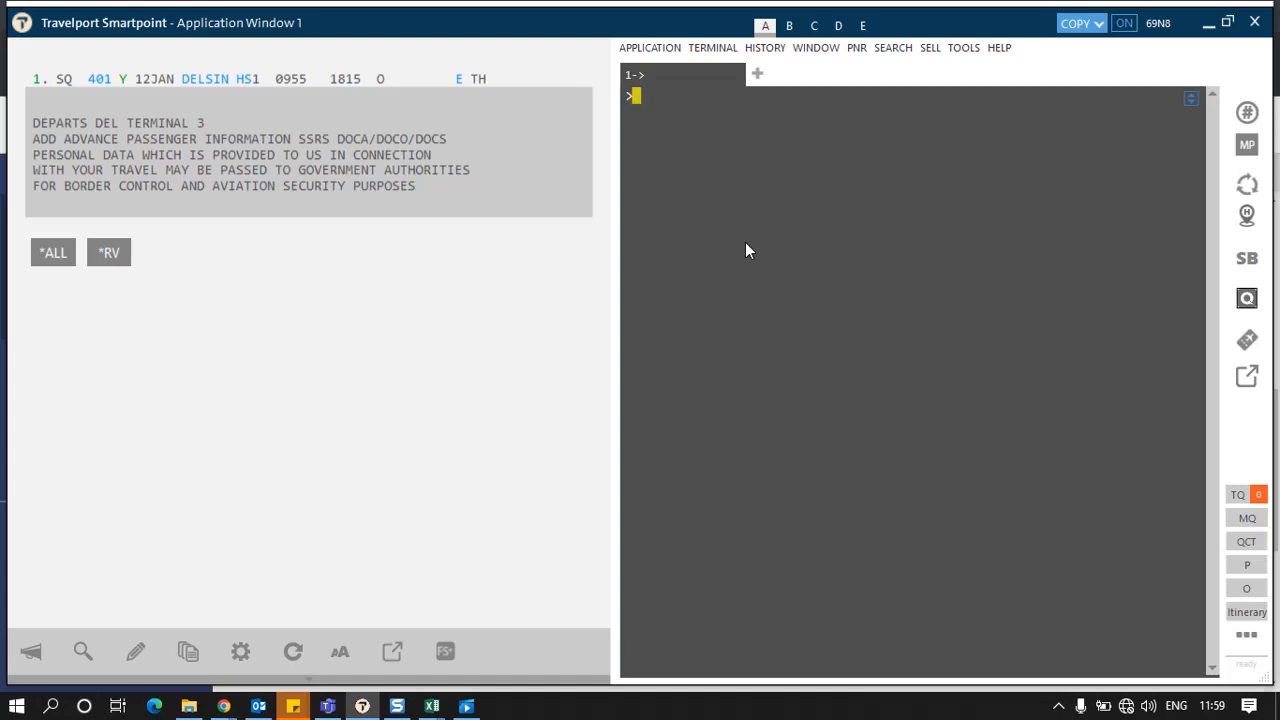
{"action": "type", "text": "N."}
{"action": "key", "text": "Return"}
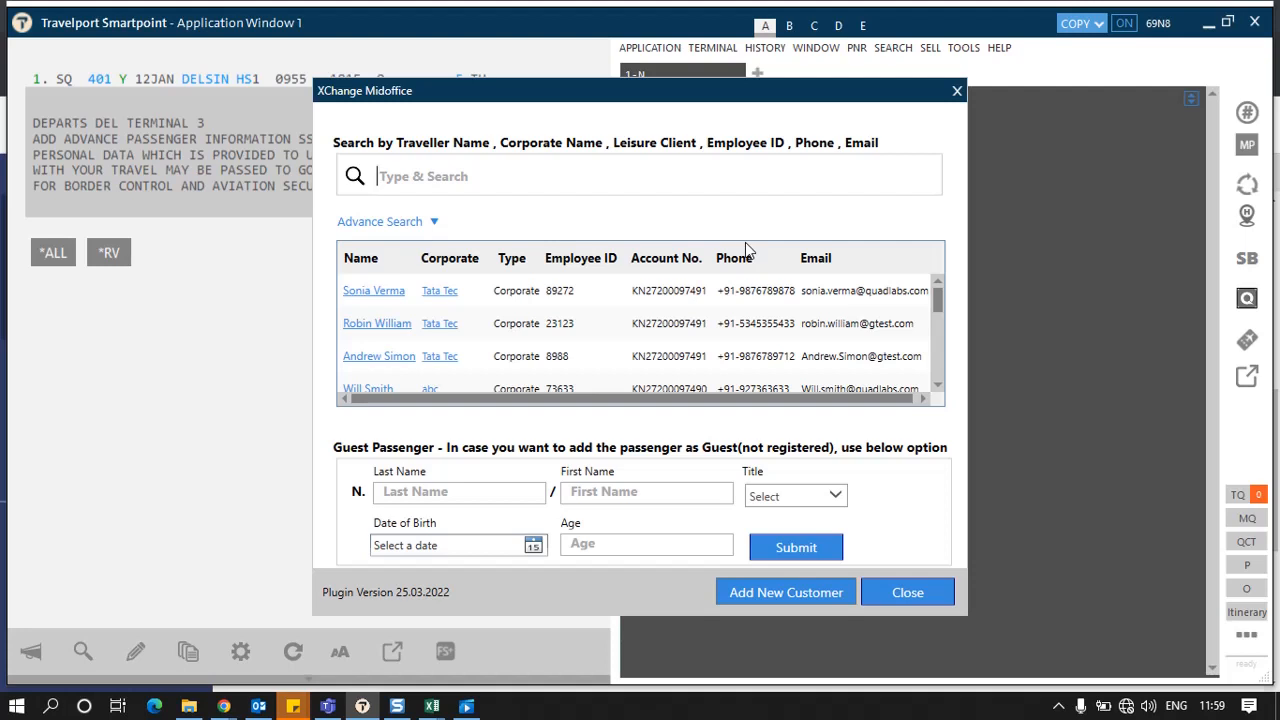
{"action": "left_click", "coordinate": [957, 91]}
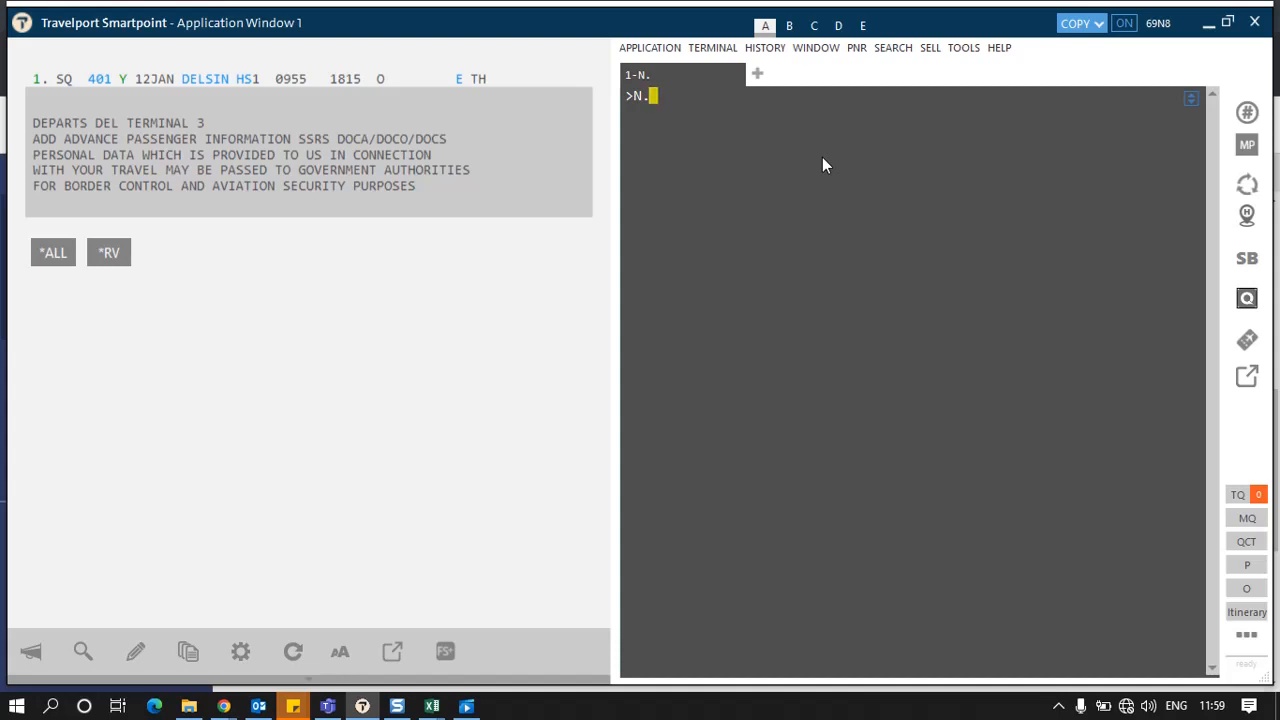
Step: Try to search the traveller profiles by first name with the name entry command
{"action": "type", "text": "WILL"}
{"action": "key", "text": "Return"}
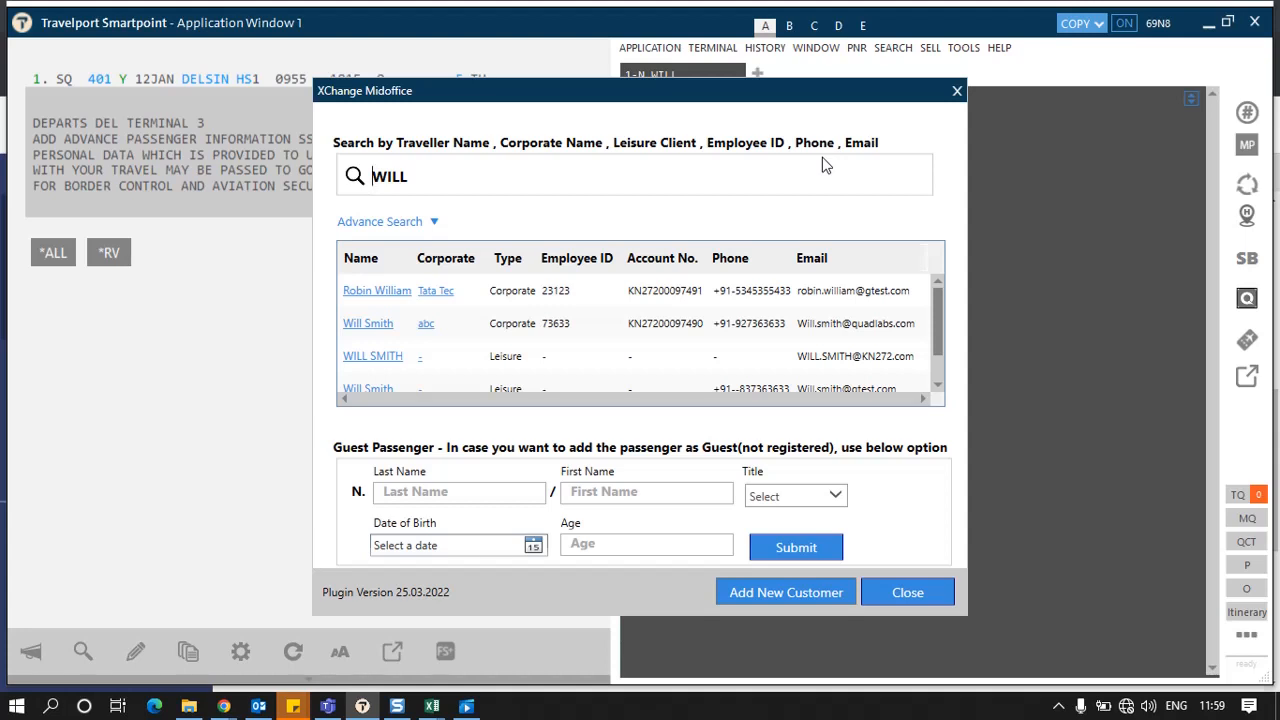
{"action": "key", "text": "Escape"}
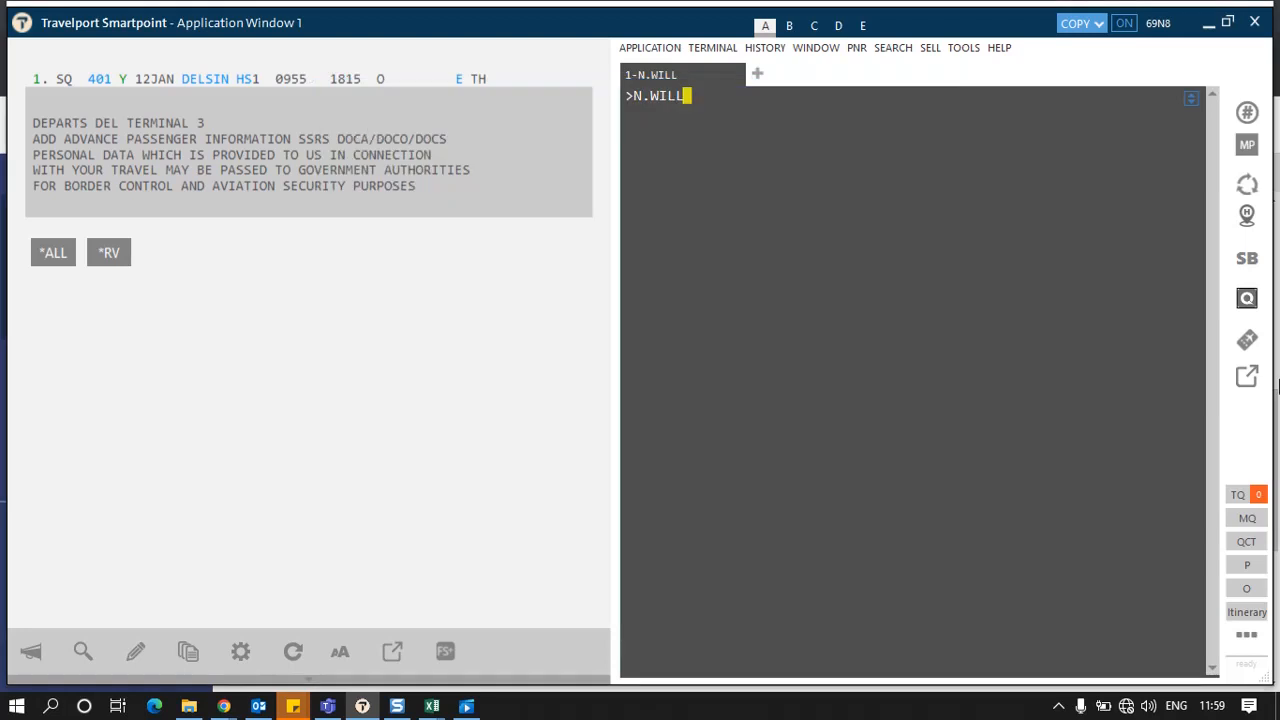
Step: Open the XChange Midoffice traveller search, search by the traveller's first name and pick the leisure client profile
{"action": "left_click", "coordinate": [1247, 302]}
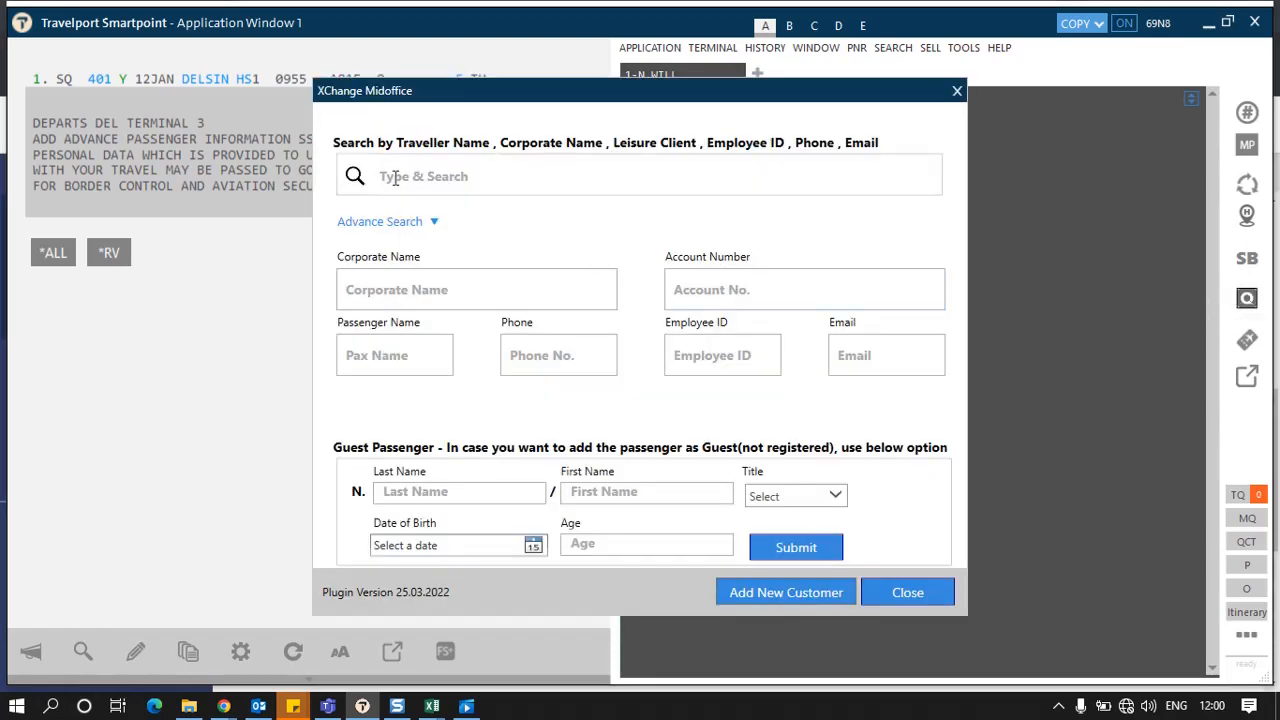
{"action": "type", "text": "will"}
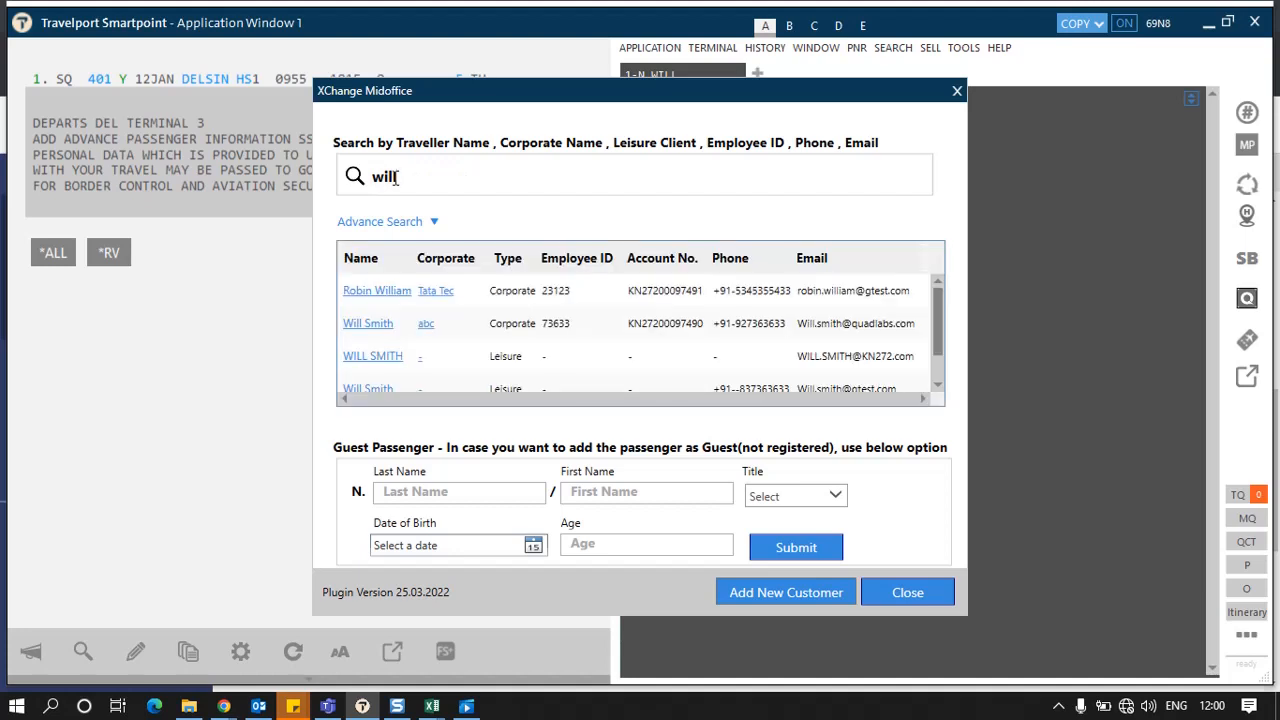
{"action": "scroll", "coordinate": [376, 376], "scroll_direction": "down", "scroll_amount": 1}
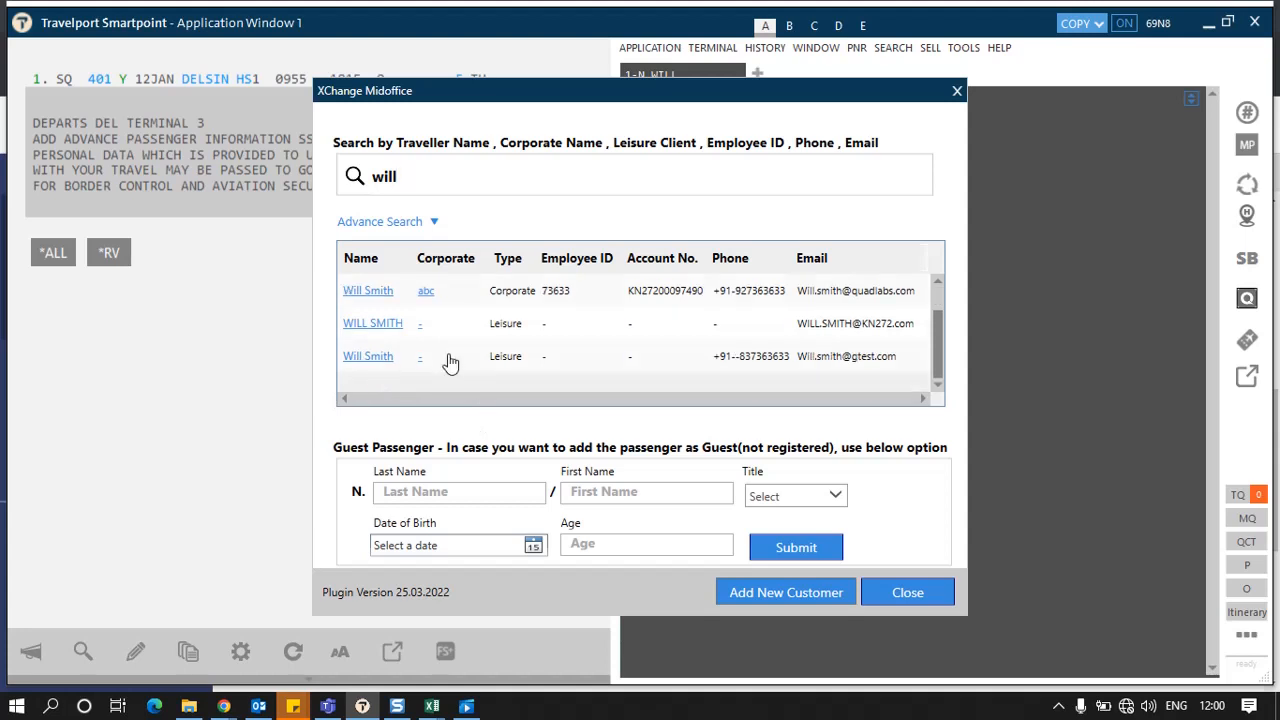
{"action": "left_click", "coordinate": [368, 356]}
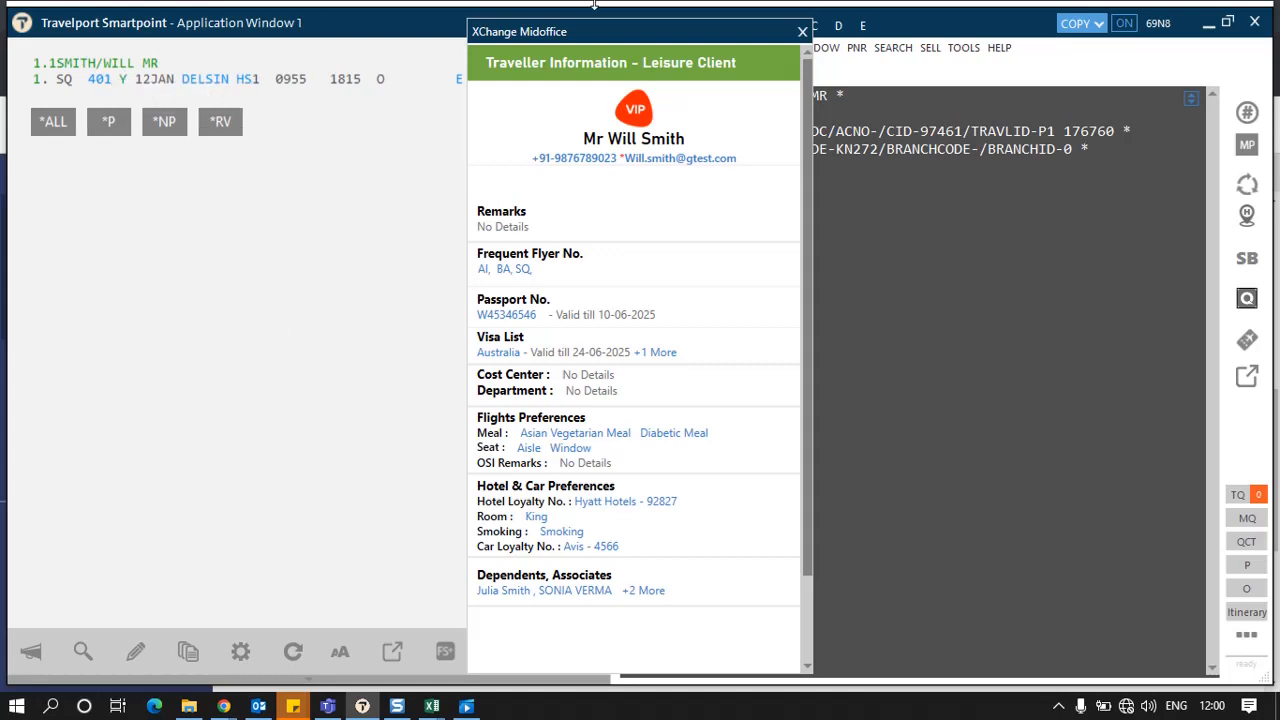
Step: Move the traveller profile panel aside and add the traveller's phone number and email to the PNR
{"action": "left_click_drag", "start_coordinate": [663, 32], "coordinate": [423, 19]}
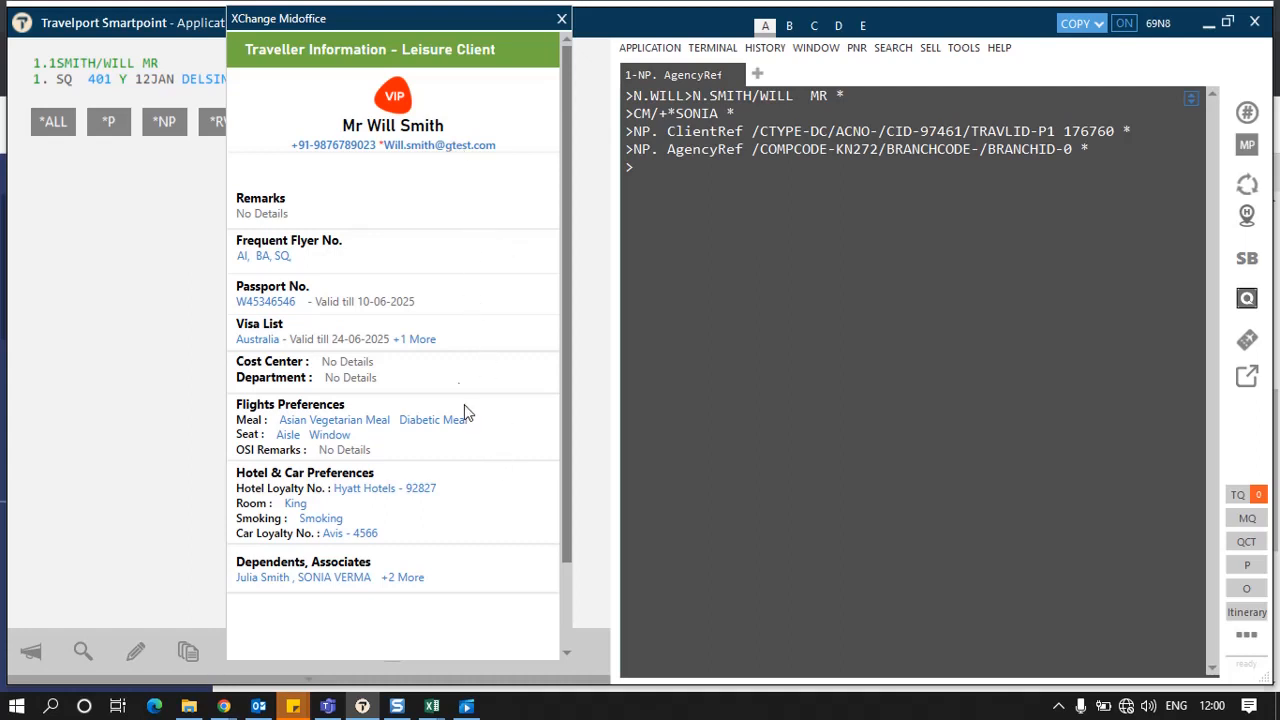
{"action": "left_click", "coordinate": [341, 158]}
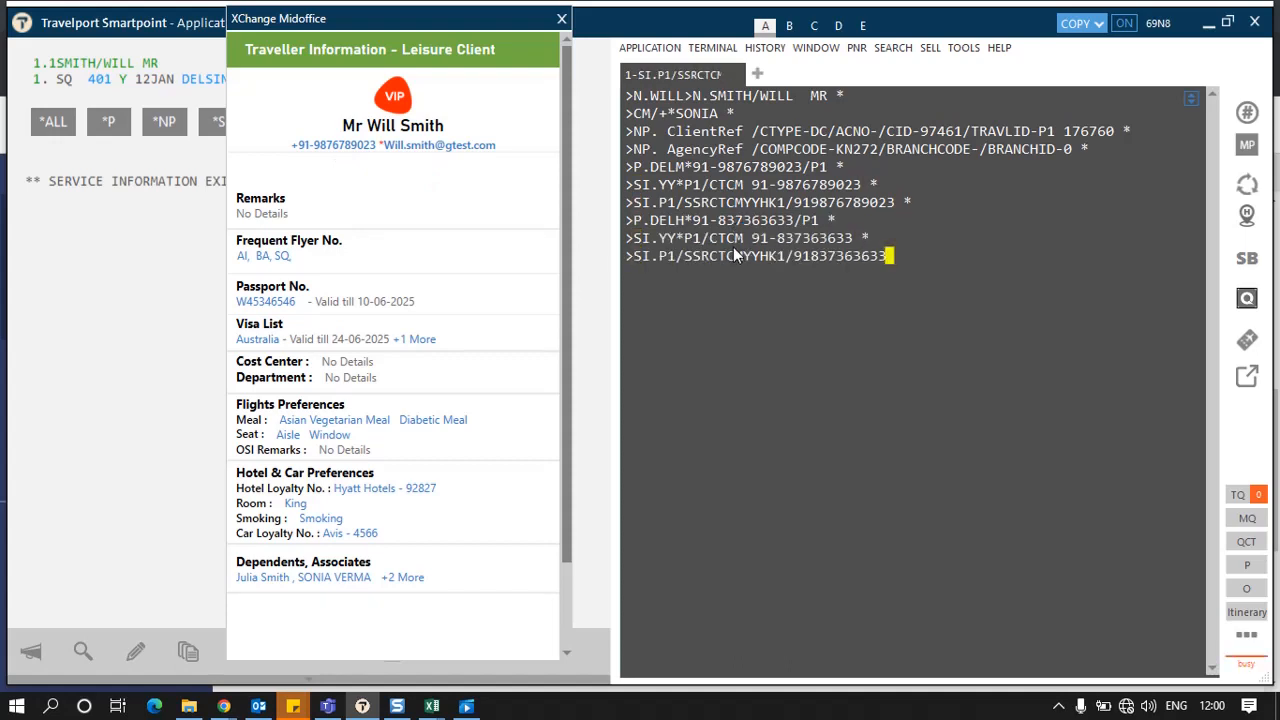
{"action": "left_click", "coordinate": [408, 147]}
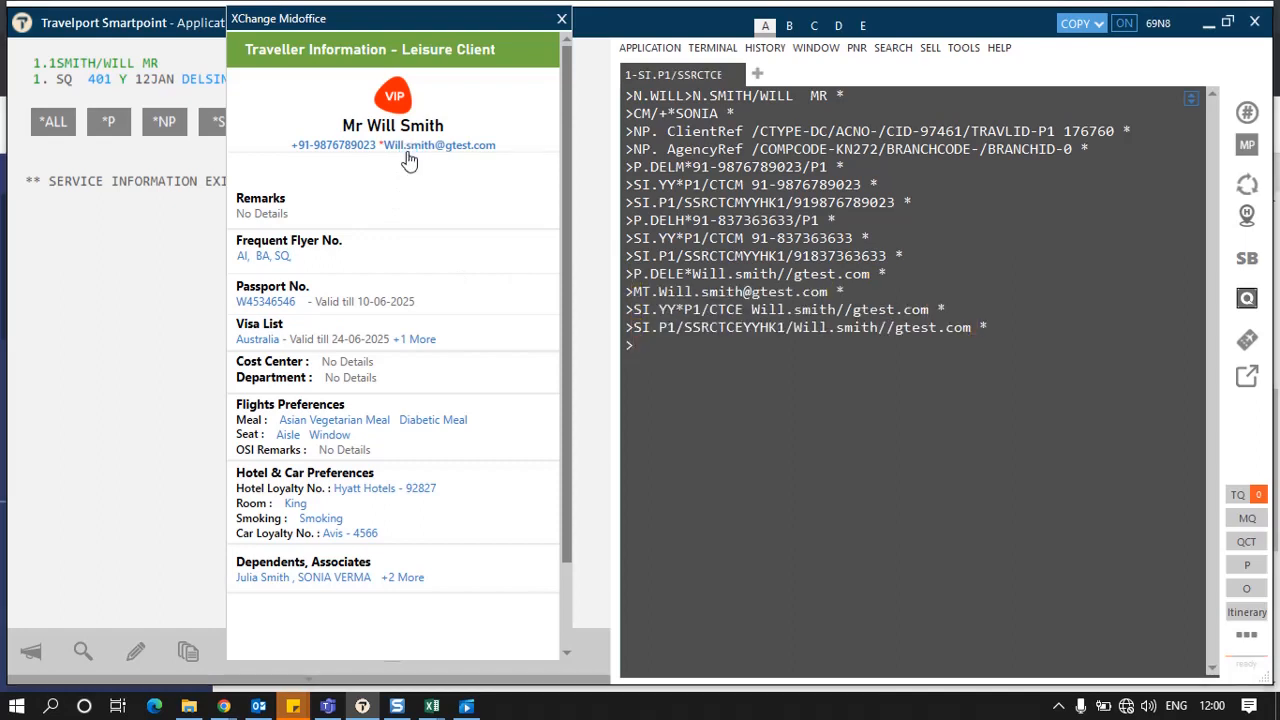
Step: Stamp the traveller's frequent flyer number plus passport and visa document details into the PNR
{"action": "left_click", "coordinate": [283, 255]}
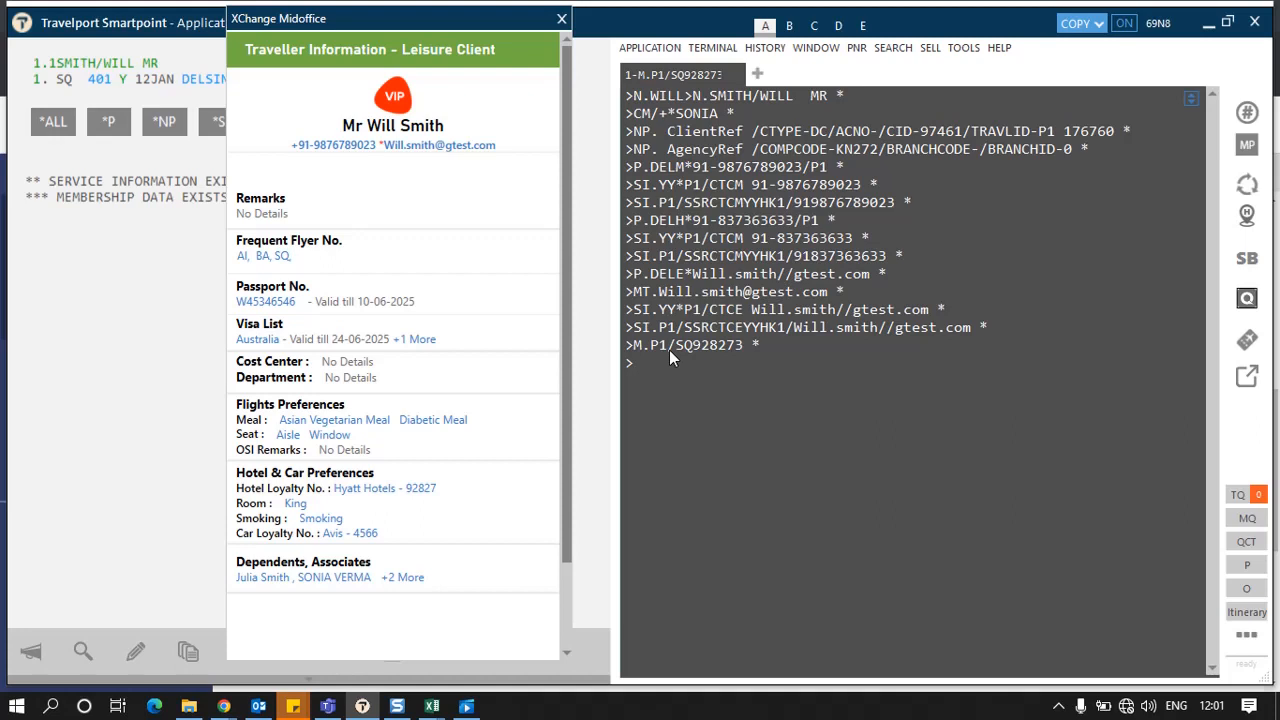
{"action": "left_click", "coordinate": [260, 301]}
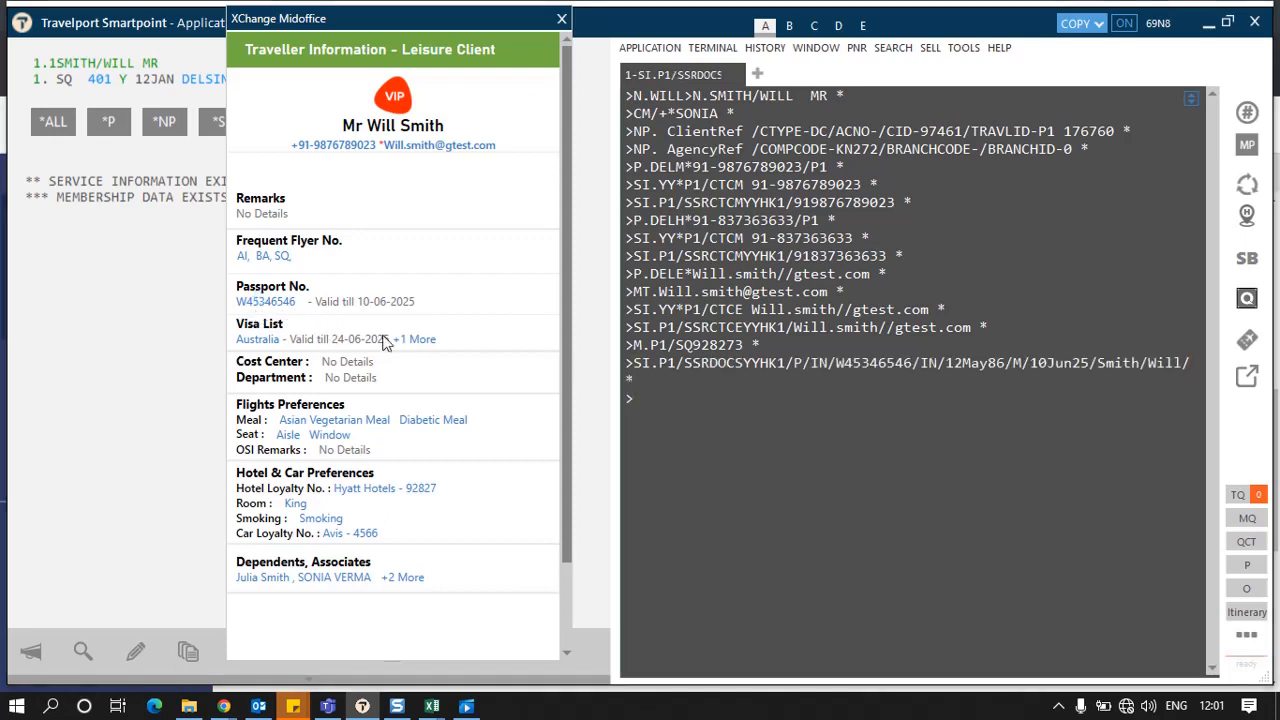
{"action": "left_click", "coordinate": [266, 346]}
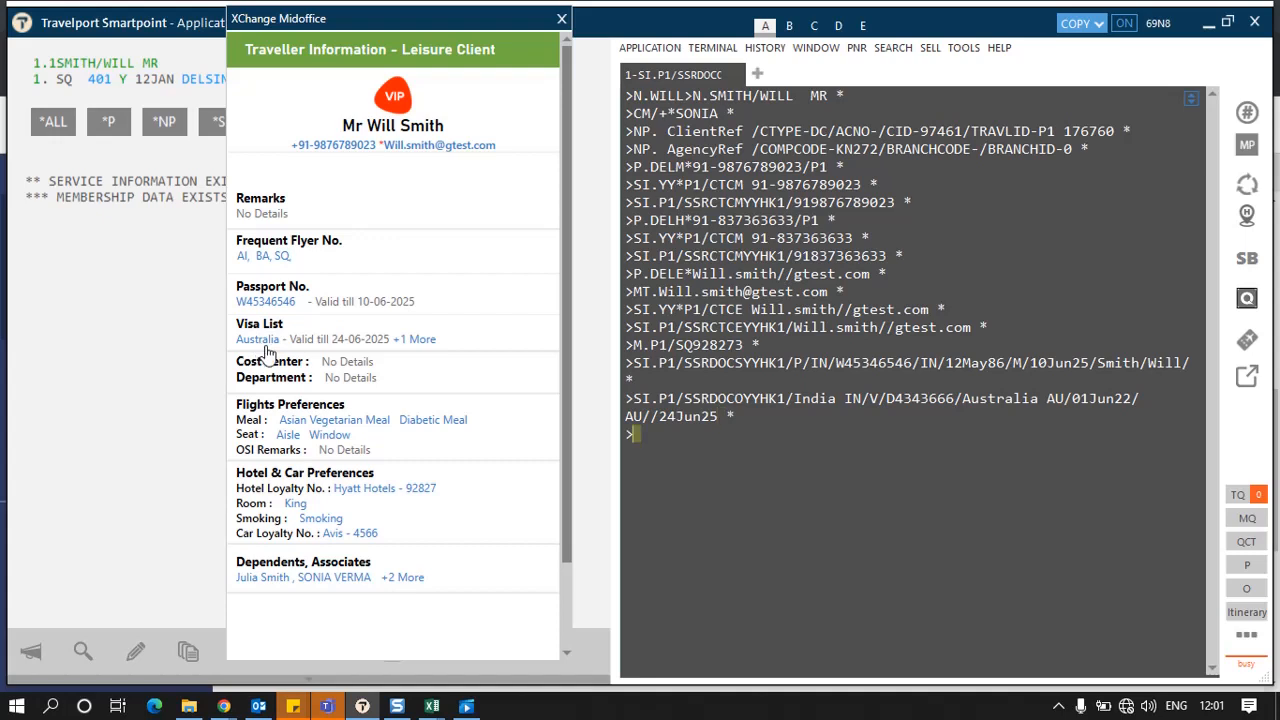
Step: Apply the traveller's Asian Vegetarian meal, window seat and Hyatt hotel loyalty preferences to the booking
{"action": "left_click", "coordinate": [330, 424]}
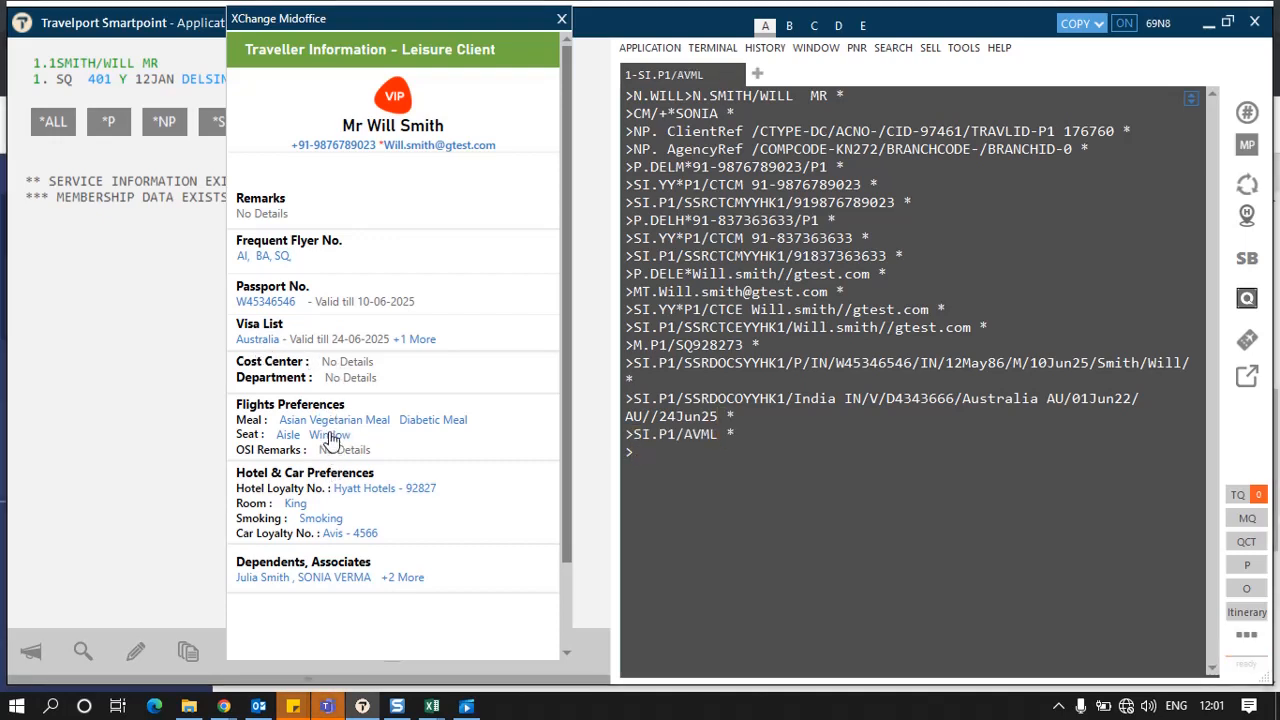
{"action": "left_click", "coordinate": [330, 437]}
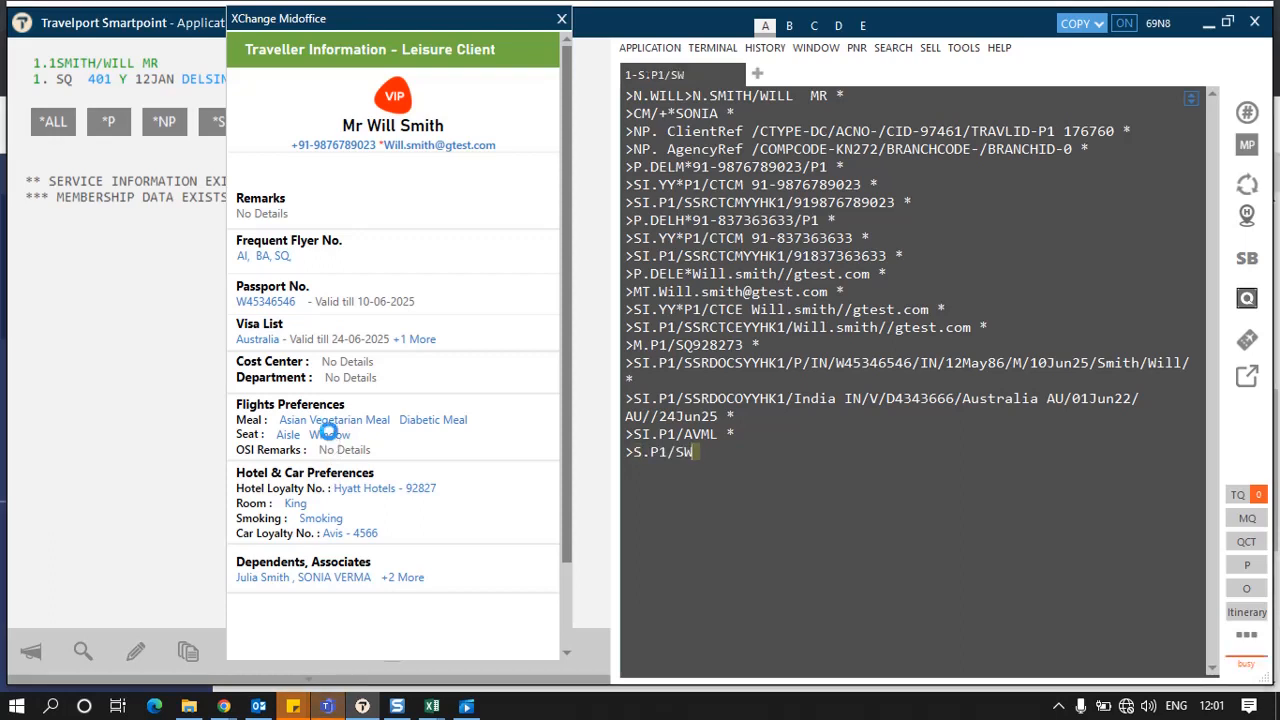
{"action": "left_click", "coordinate": [372, 489]}
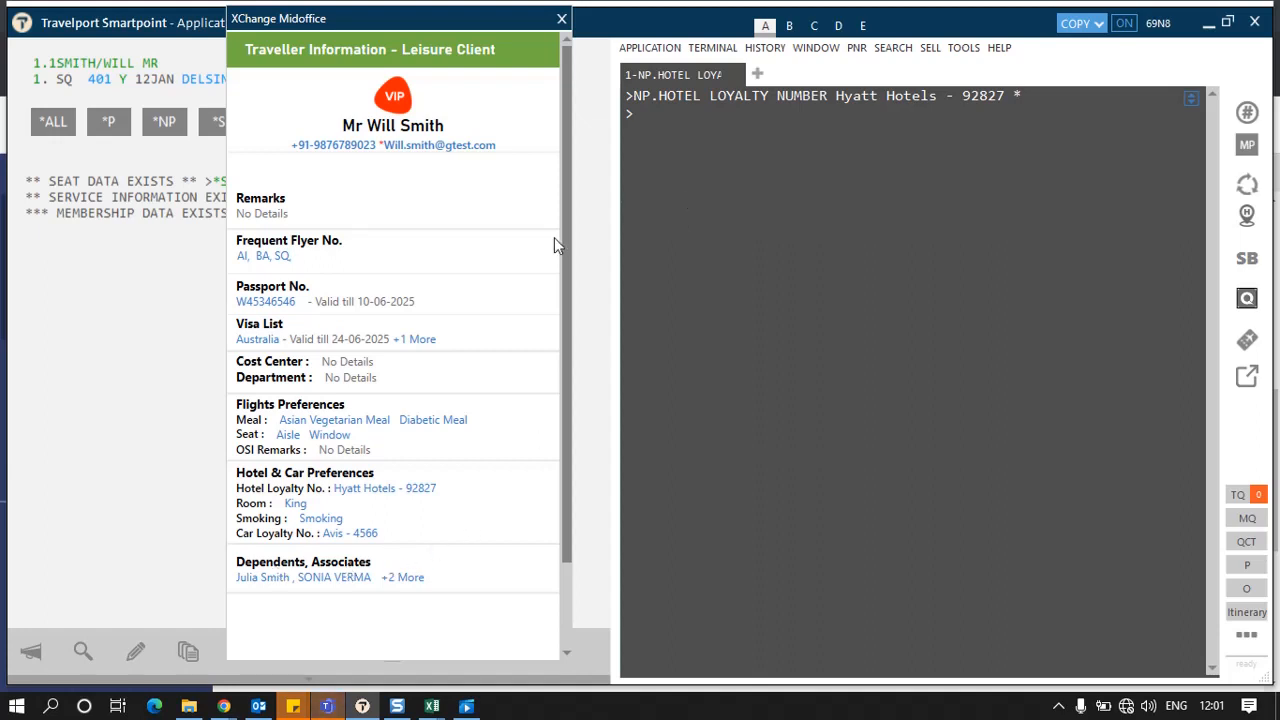
Step: Complete the PNR from the traveller profile, acknowledge the stamping, and close the profile panel
{"action": "scroll", "coordinate": [565, 258], "scroll_direction": "down", "scroll_amount": 2}
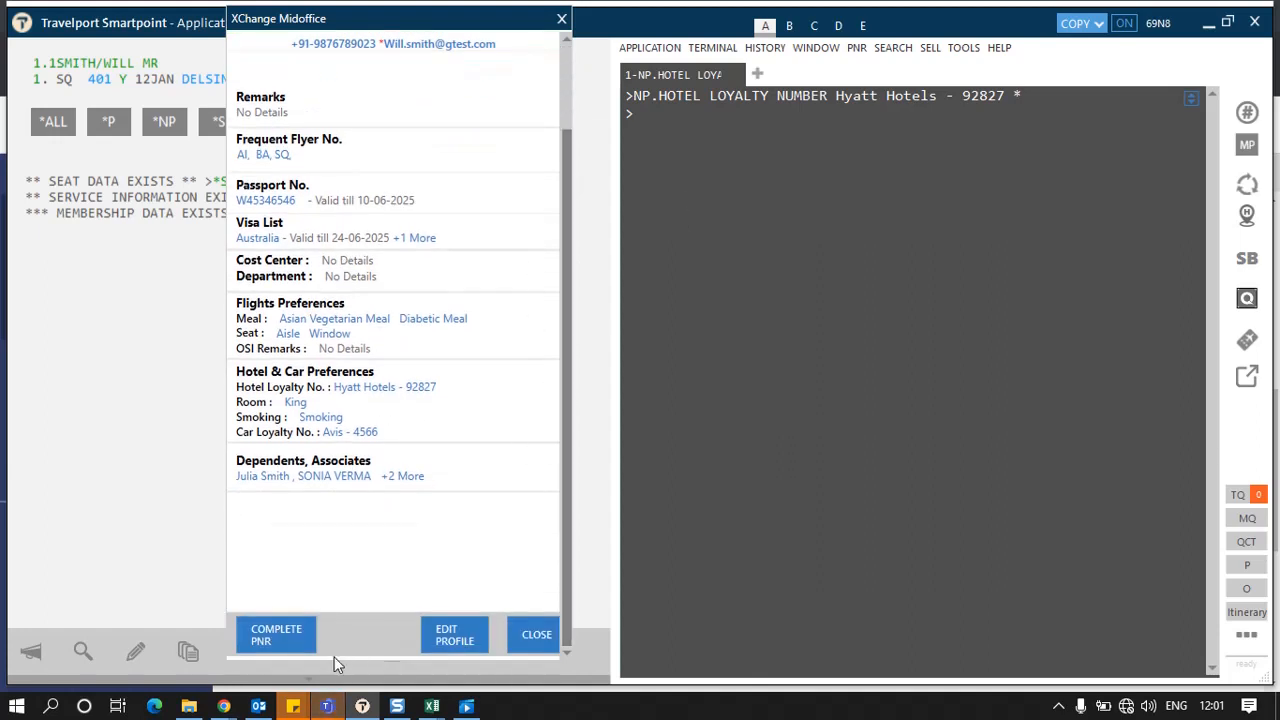
{"action": "left_click", "coordinate": [280, 640]}
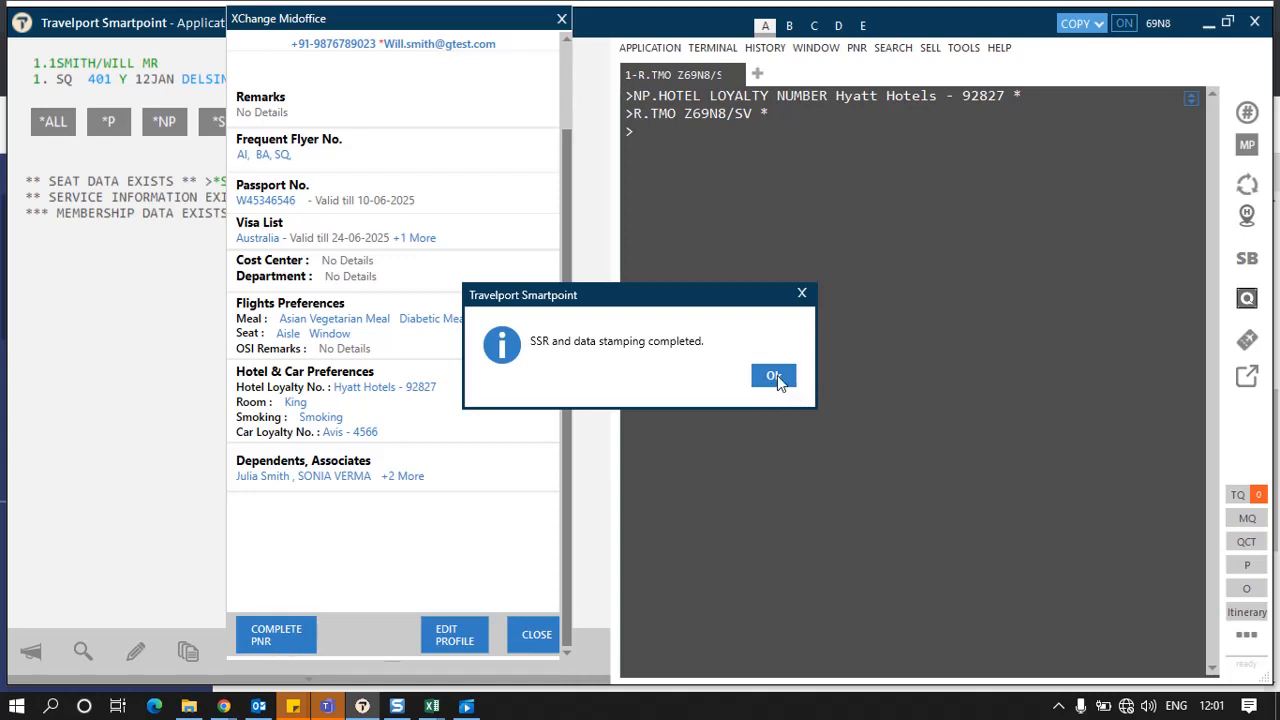
{"action": "left_click", "coordinate": [775, 376]}
{"action": "left_click", "coordinate": [536, 634]}
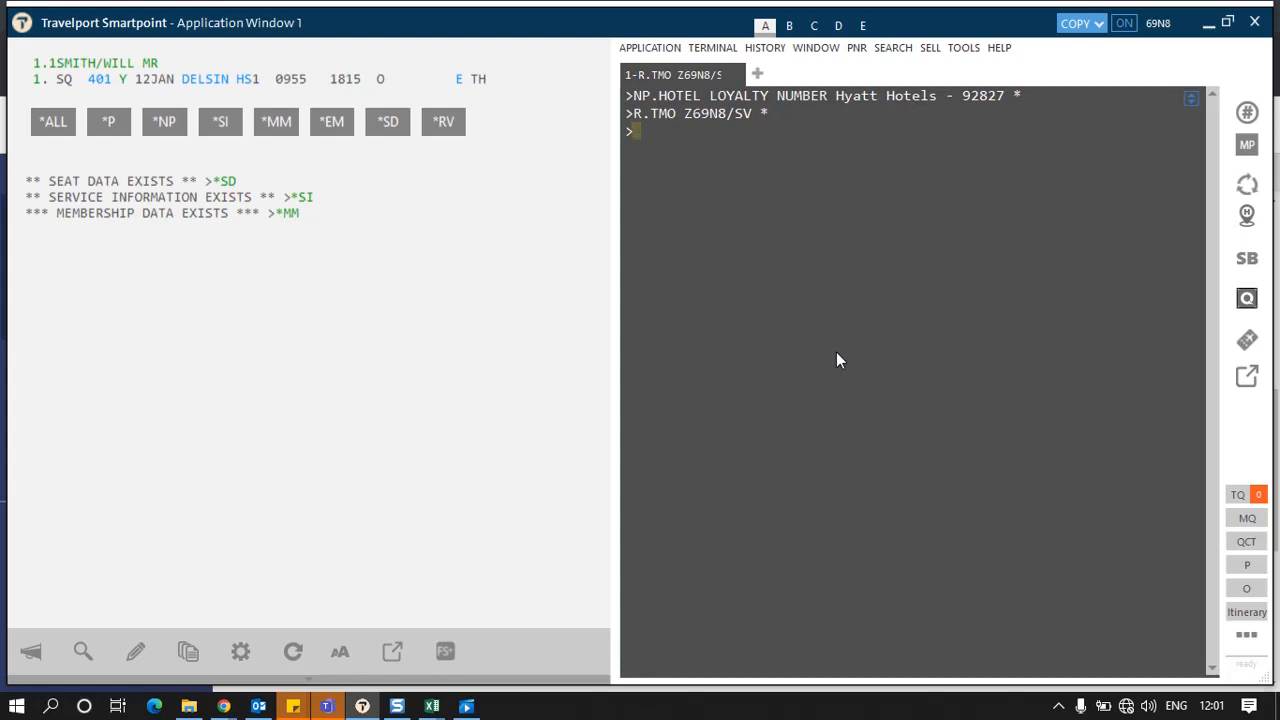
Step: Add the ticketing field T.T* and store a fare quote with FQ
{"action": "type", "text": "T.T*"}
{"action": "key", "text": "Return"}
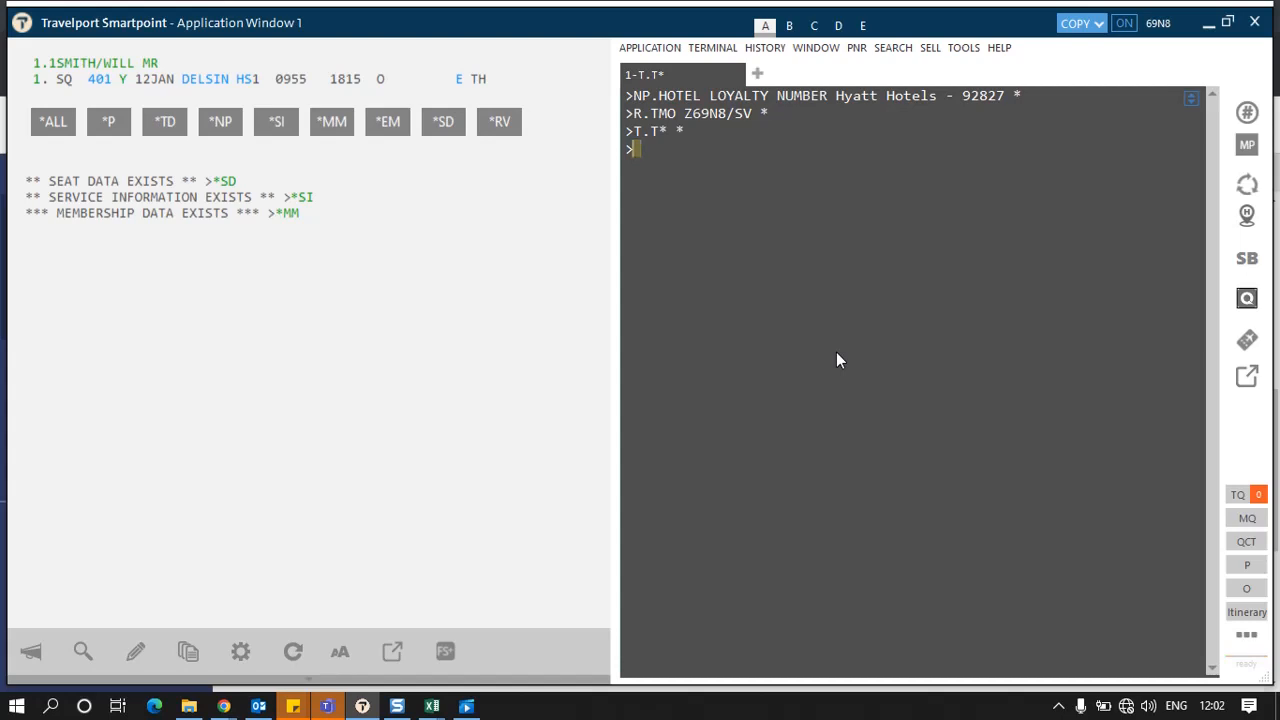
{"action": "type", "text": "FQ"}
{"action": "key", "text": "Return"}
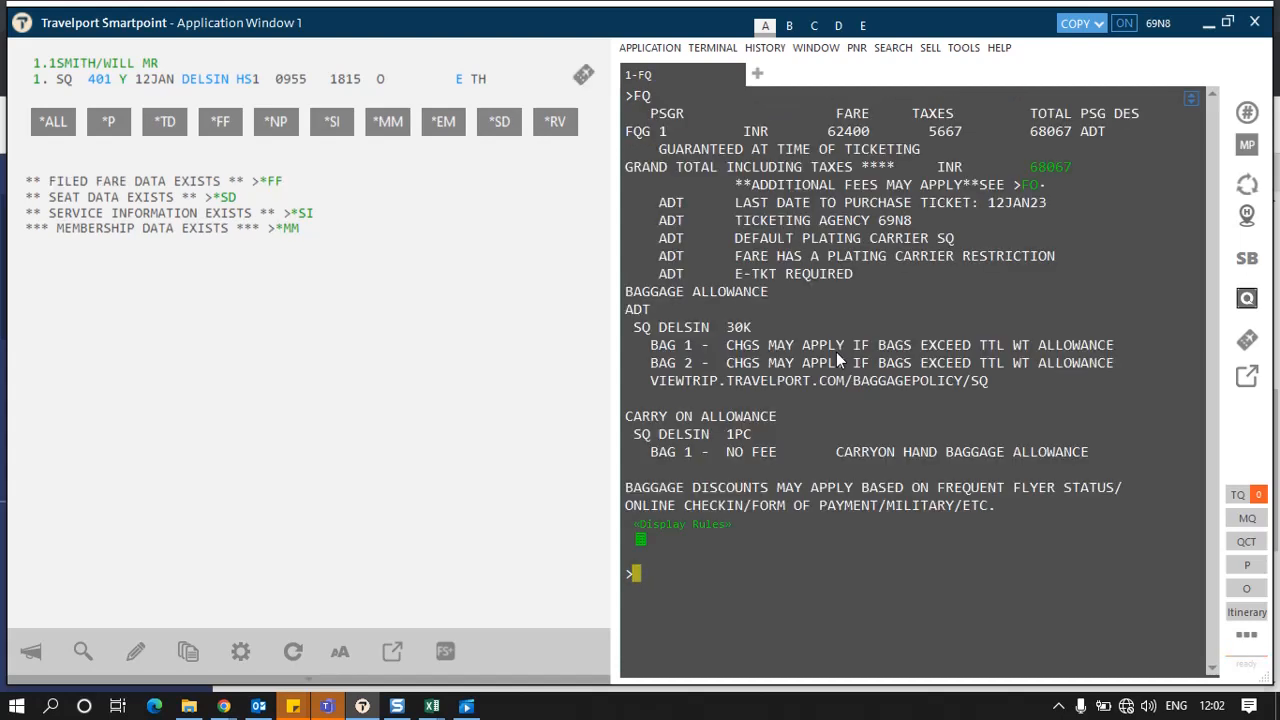
Step: Enter the agent's name as received-from and end the transaction with ER
{"action": "type", "text": "R.SONIA"}
{"action": "key", "text": "Return"}
{"action": "type", "text": "ER"}
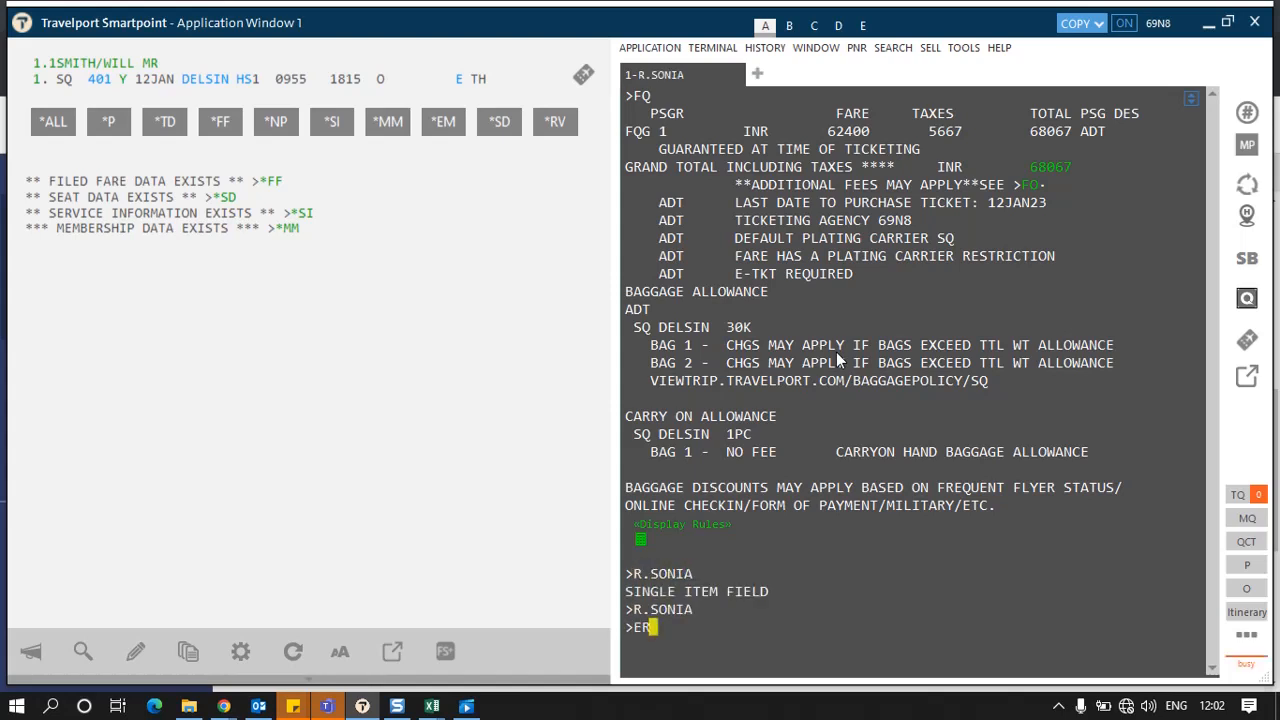
{"action": "key", "text": "Return"}
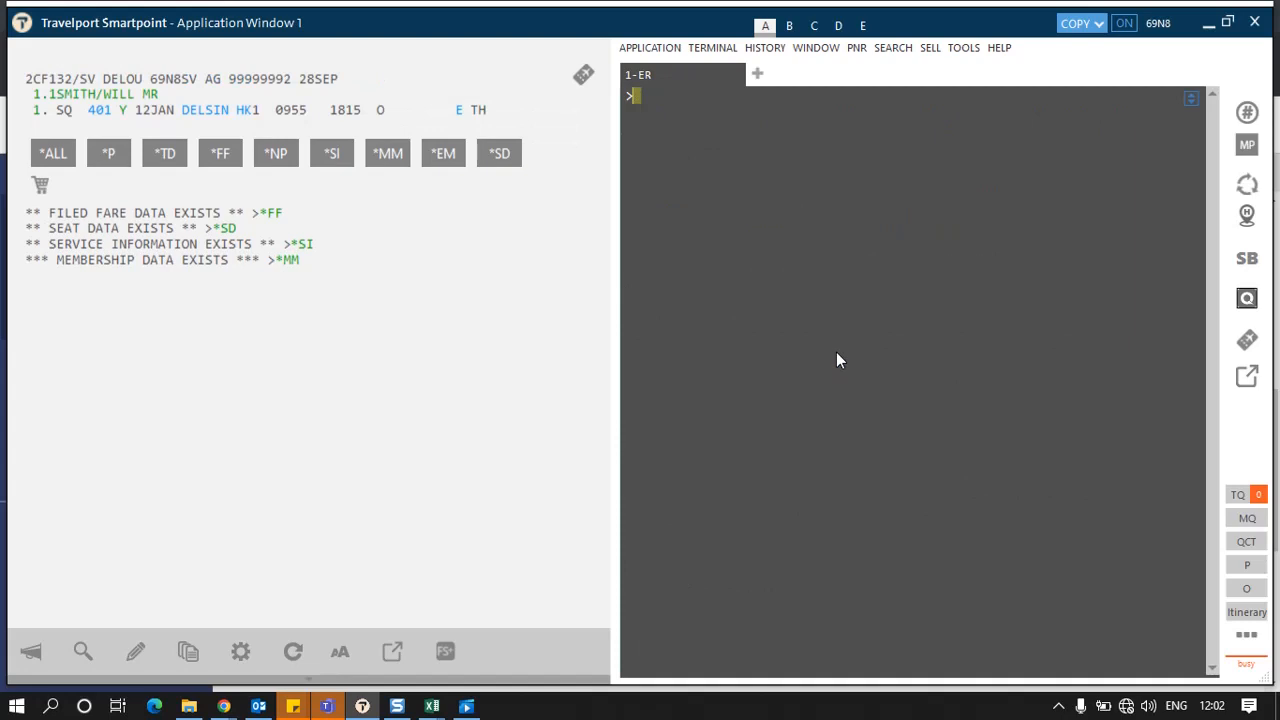
Step: Ignore and retrieve the PNR, end it again with ER, and confirm the booking in XChange Midoffice
{"action": "type", "text": "IR"}
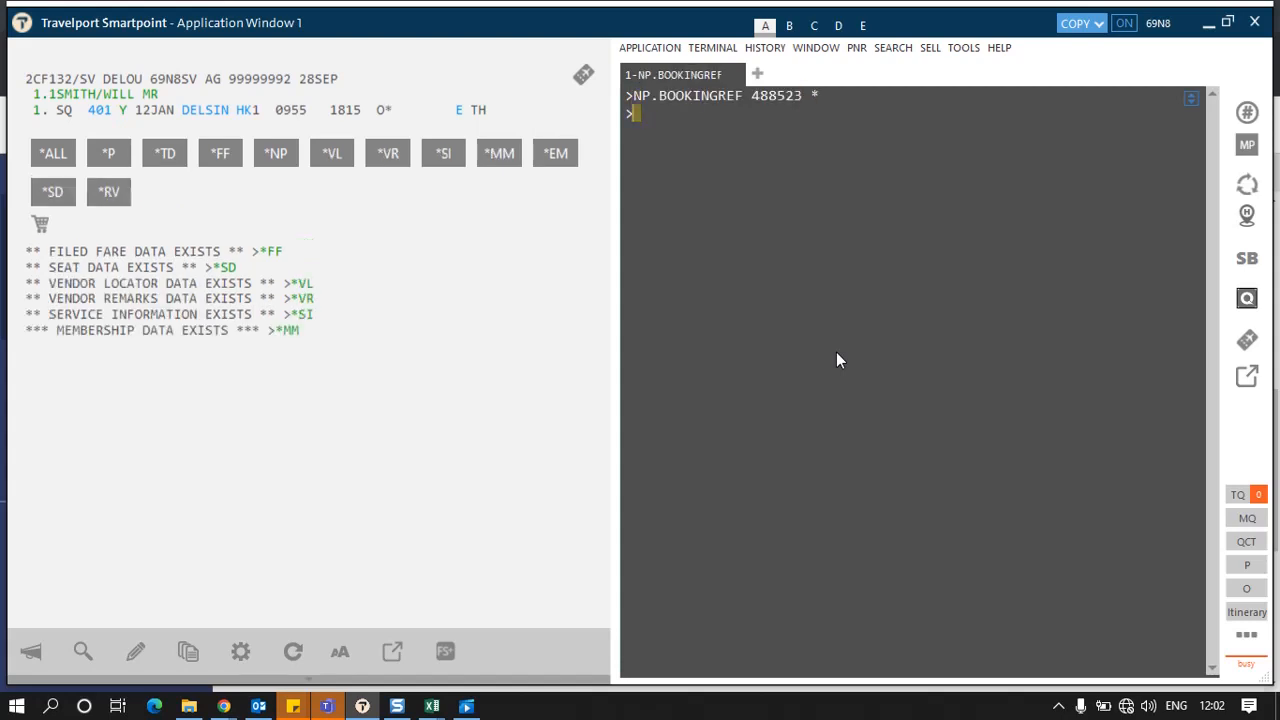
{"action": "type", "text": "ER"}
{"action": "key", "text": "Return"}
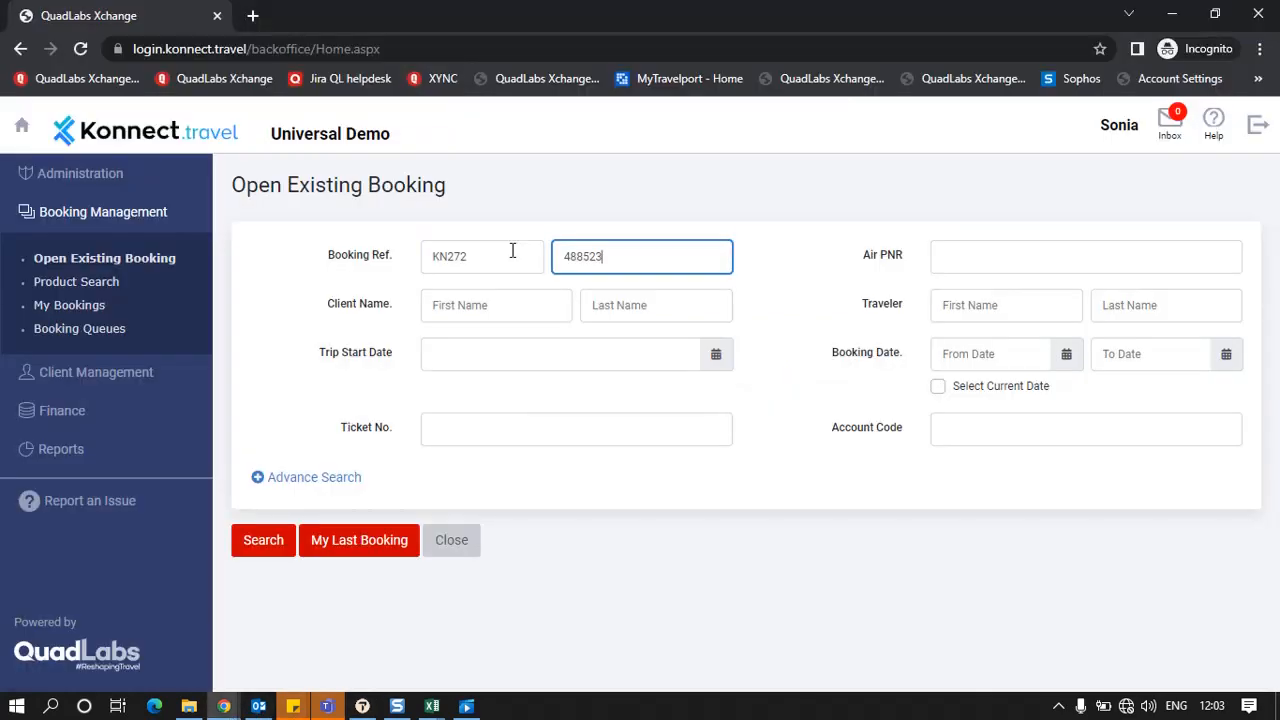
{"action": "key", "text": "Return"}
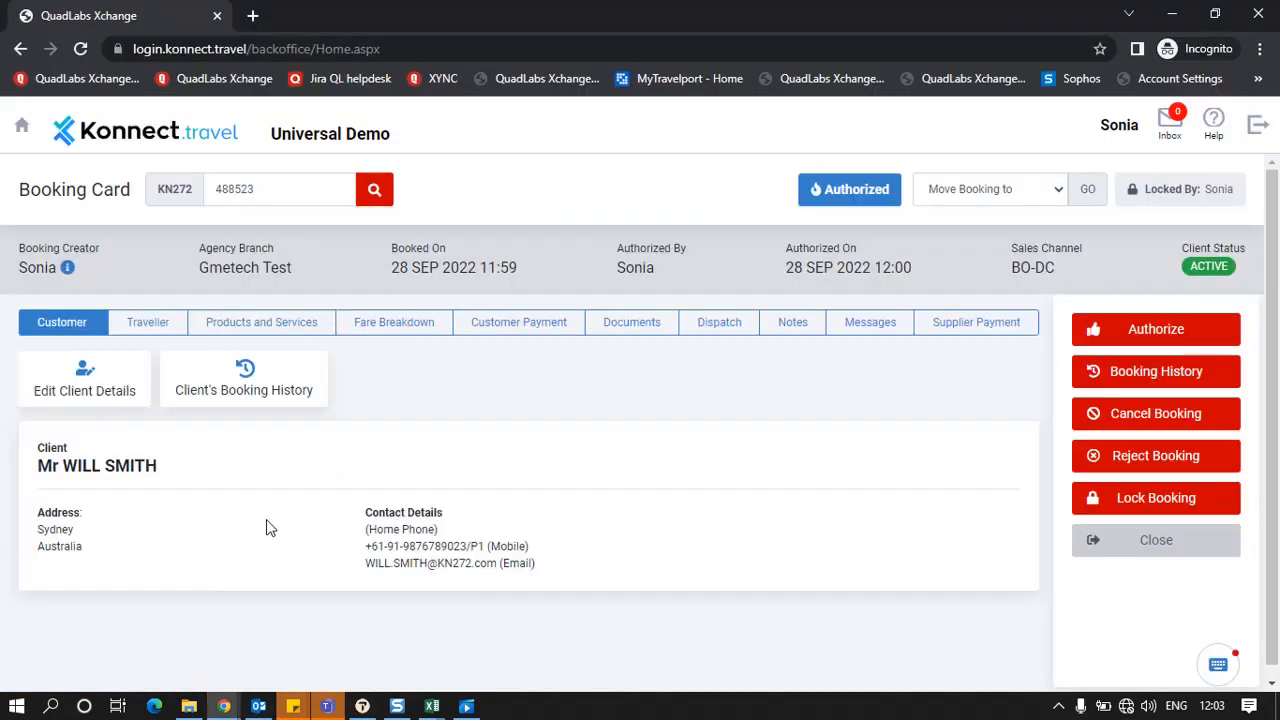
Step: Review the booking's traveller flight details in the Konnect.travel back office booking card
{"action": "left_click", "coordinate": [165, 325]}
{"action": "left_click", "coordinate": [245, 330]}
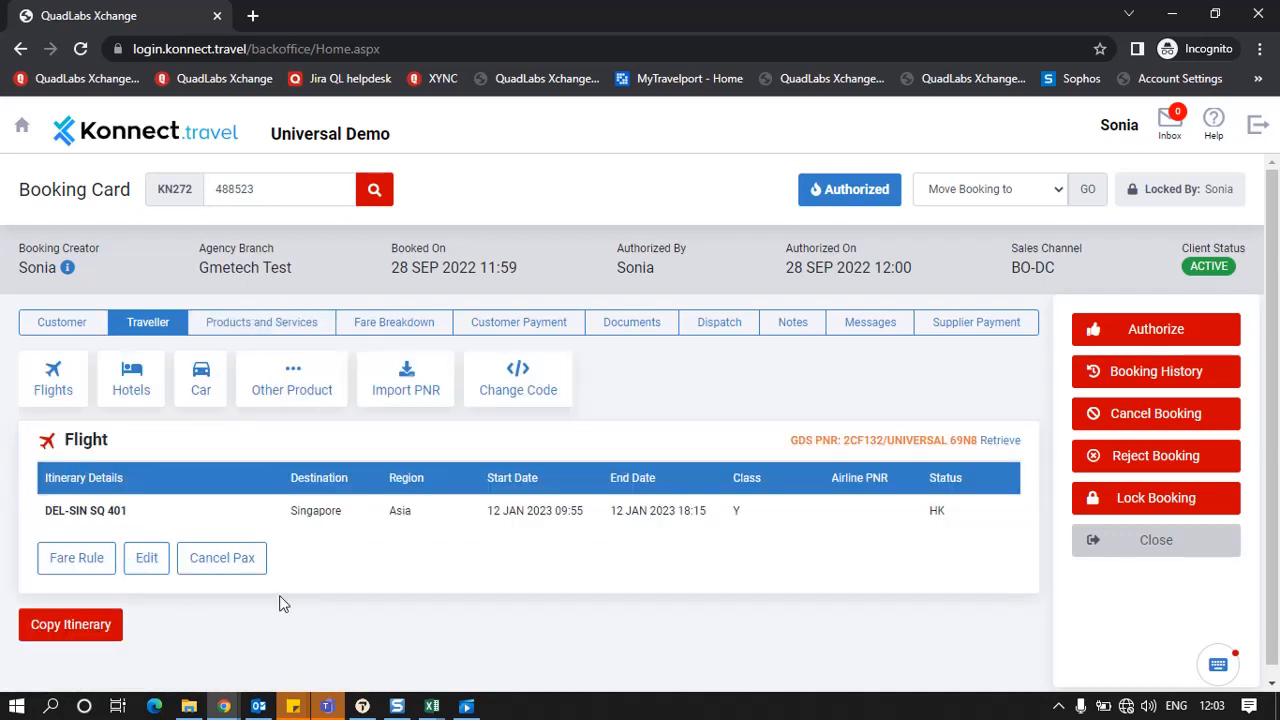
Step: Review the booking's fare breakdown and its tax details in the back office booking card
{"action": "left_click", "coordinate": [412, 326]}
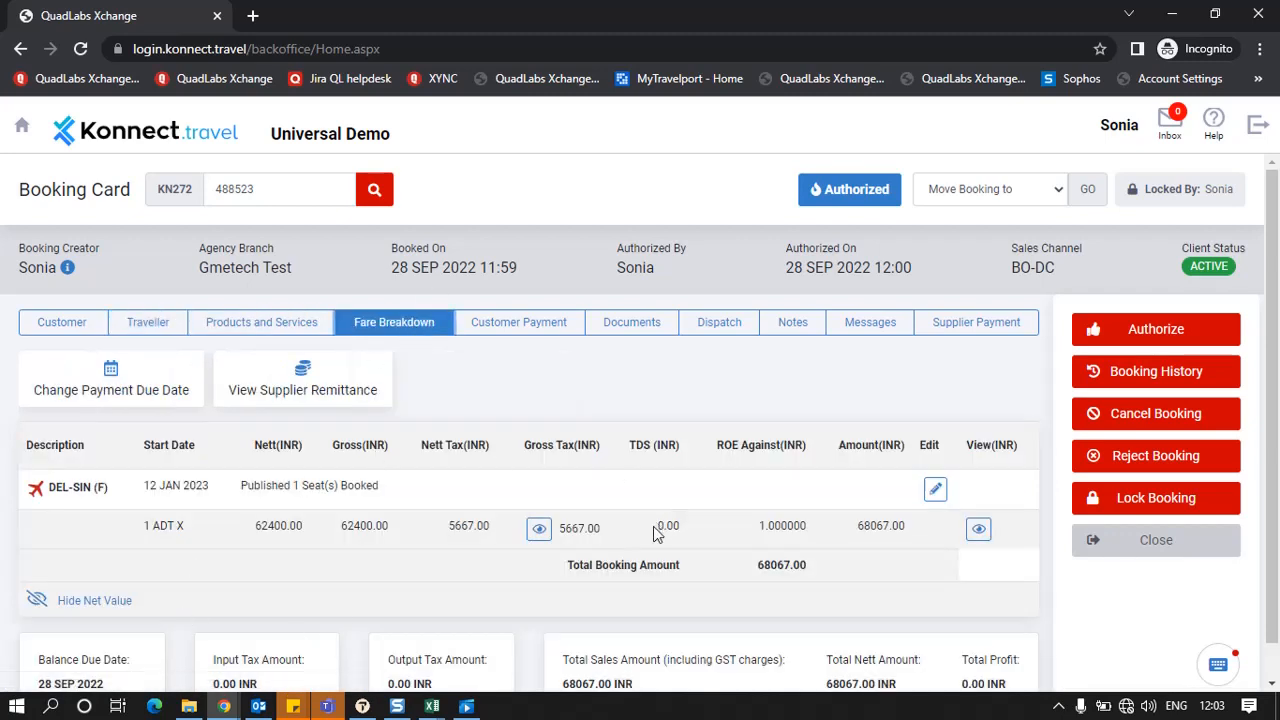
{"action": "left_click", "coordinate": [541, 531]}
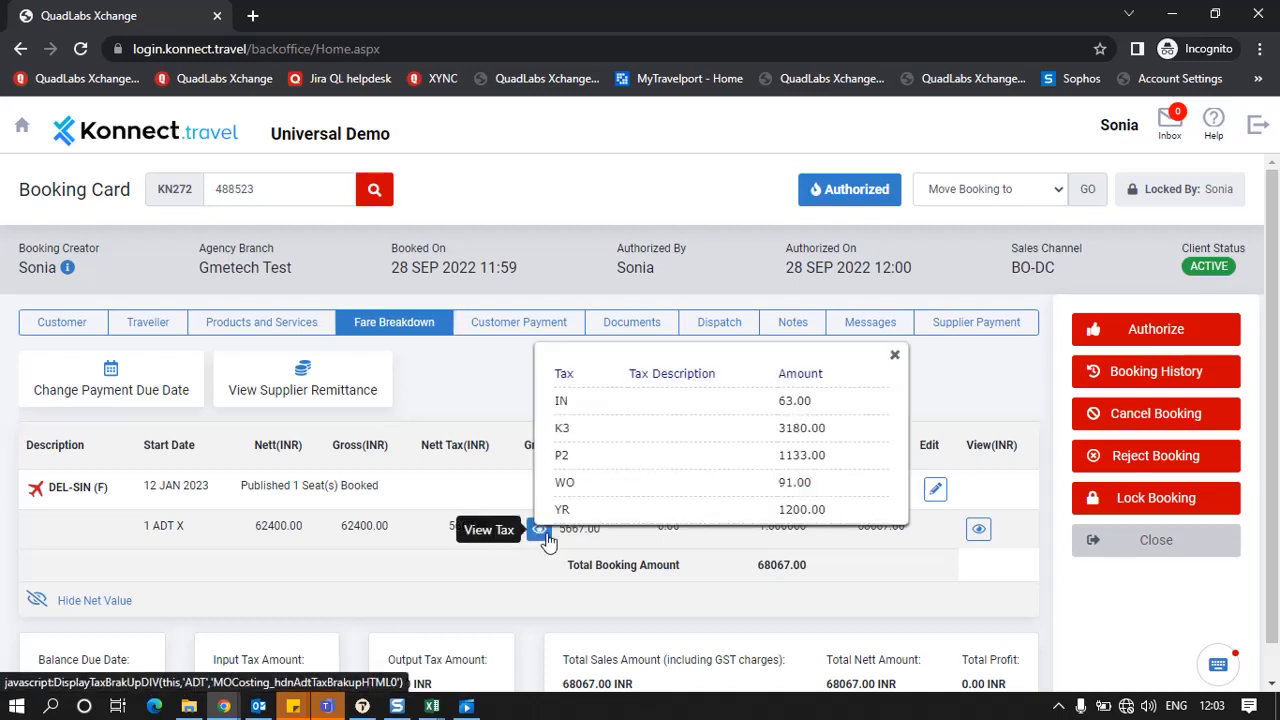
{"action": "left_click", "coordinate": [713, 557]}
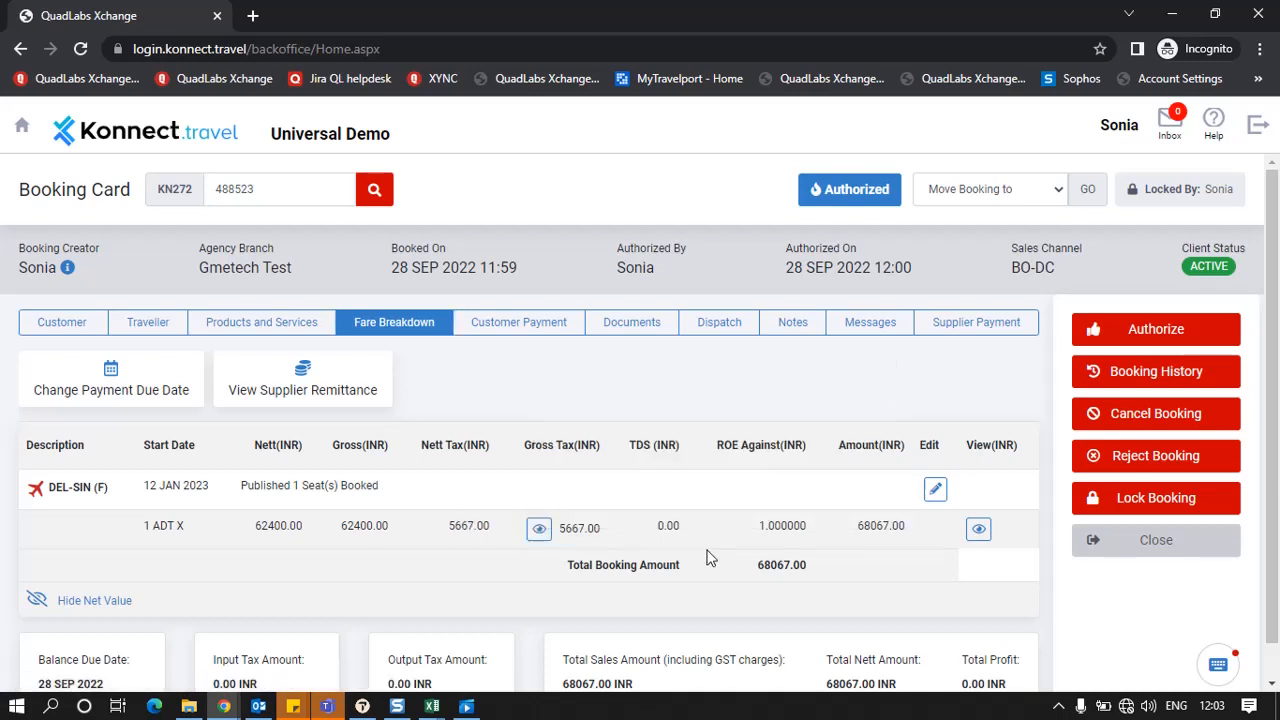
Step: Return to Smartpoint, close the XChange Midoffice window, and add the ticket modifier TMU1FS
{"action": "left_click", "coordinate": [364, 707]}
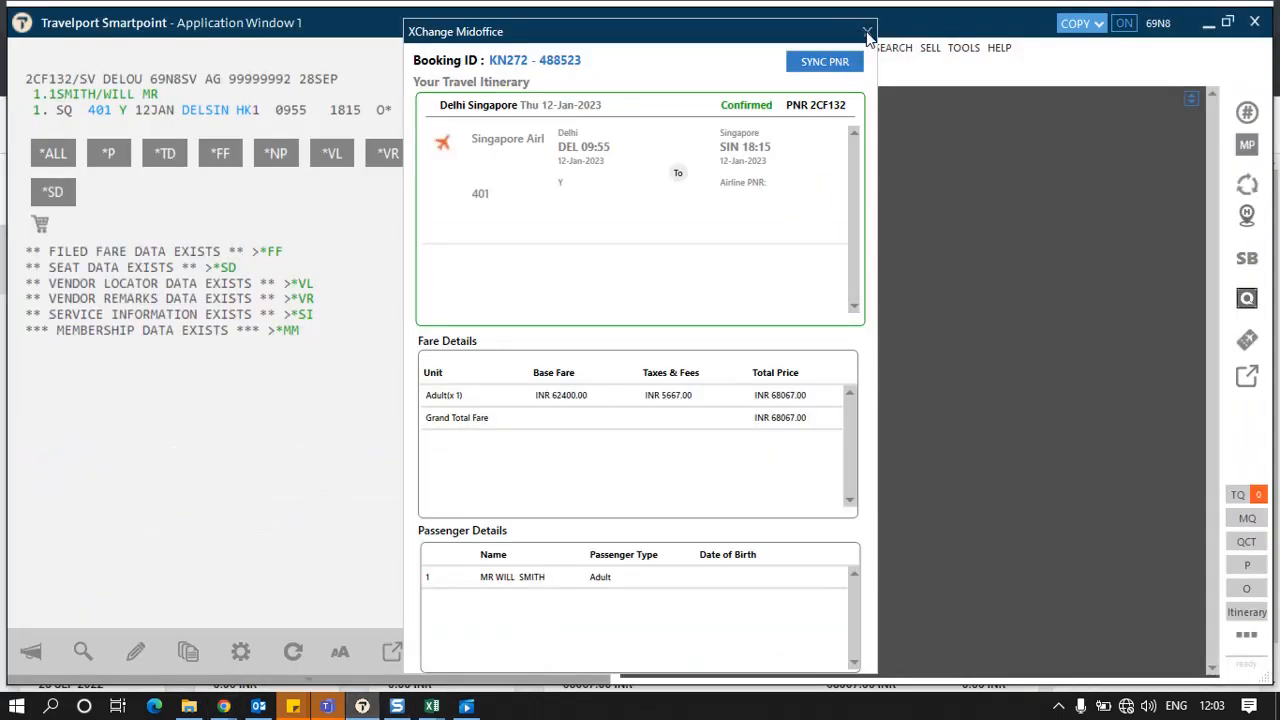
{"action": "left_click", "coordinate": [868, 35]}
{"action": "type", "text": "T"}
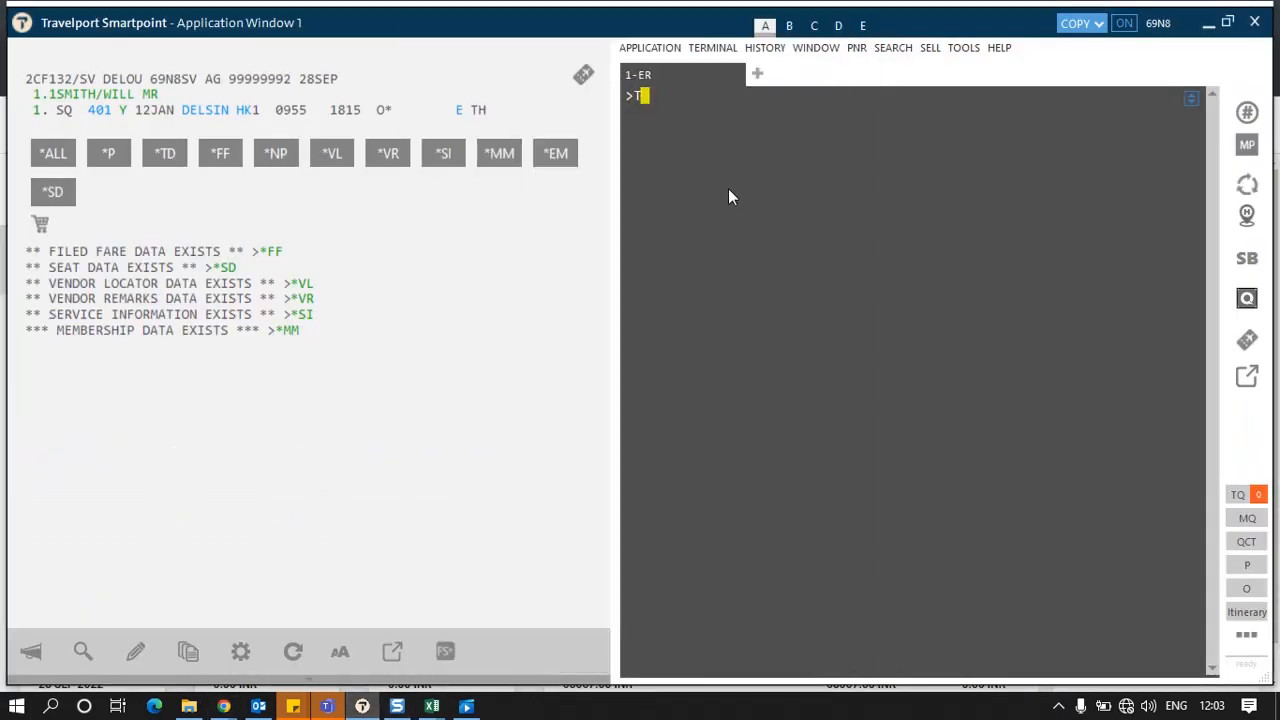
{"action": "type", "text": "MU1FS"}
{"action": "key", "text": "Return"}
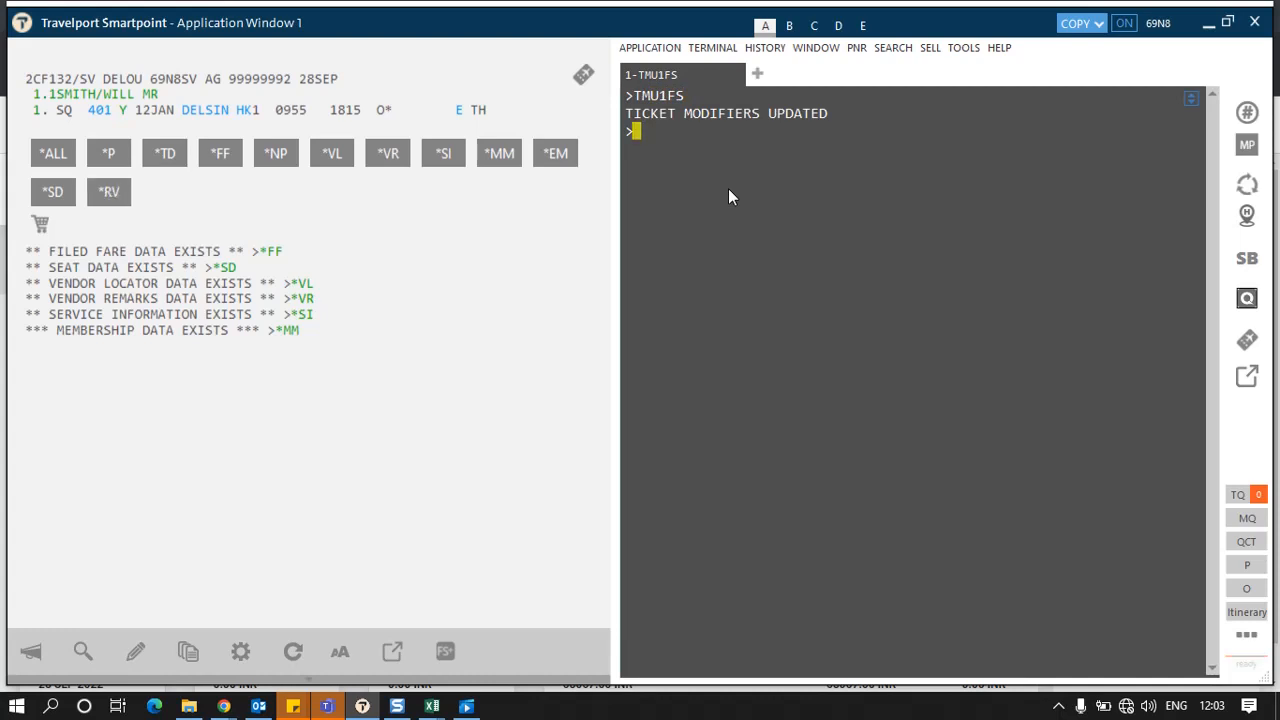
Step: Enter R.P as received-from and end the transaction with ER
{"action": "type", "text": "R.P"}
{"action": "key", "text": "Return"}
{"action": "type", "text": "ER"}
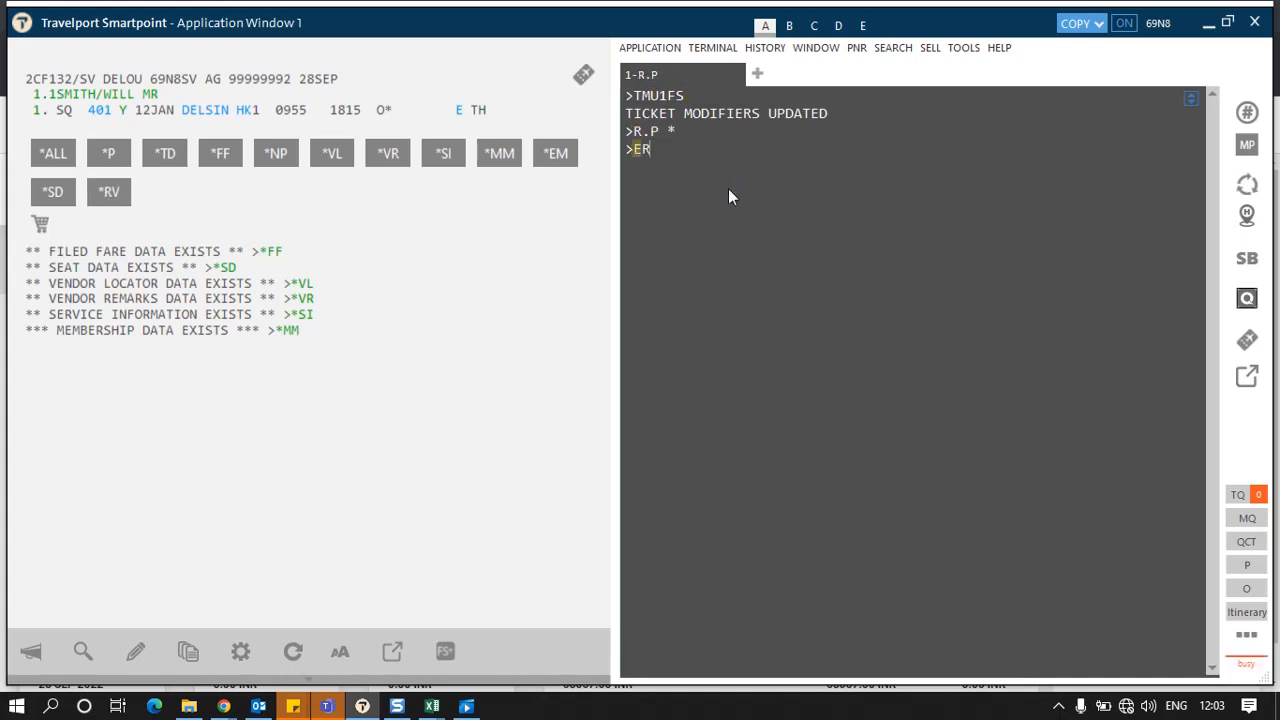
{"action": "key", "text": "Return"}
Step: Issue the electronic ticket with the TKP entry
{"action": "type", "text": "TKP"}
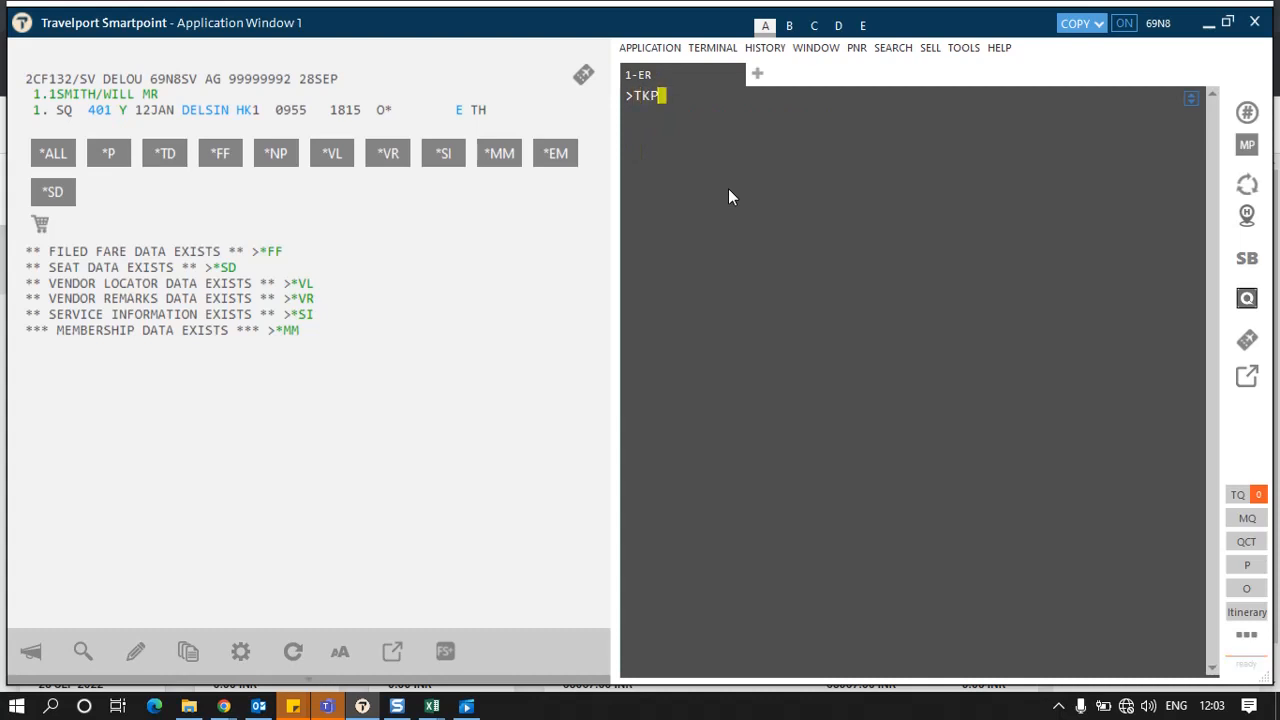
{"action": "key", "text": "Return"}
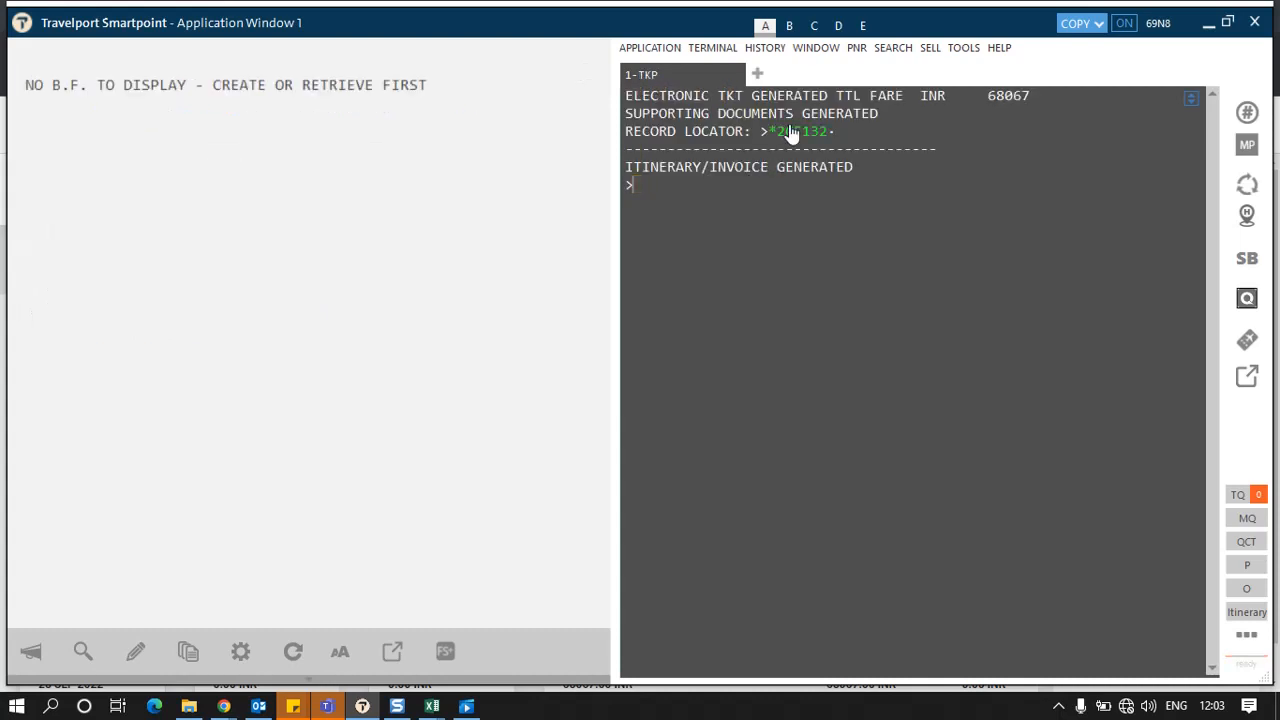
Step: Retrieve the PNR from its record locator and sync it to the back office with XChange Midoffice
{"action": "left_click", "coordinate": [790, 134]}
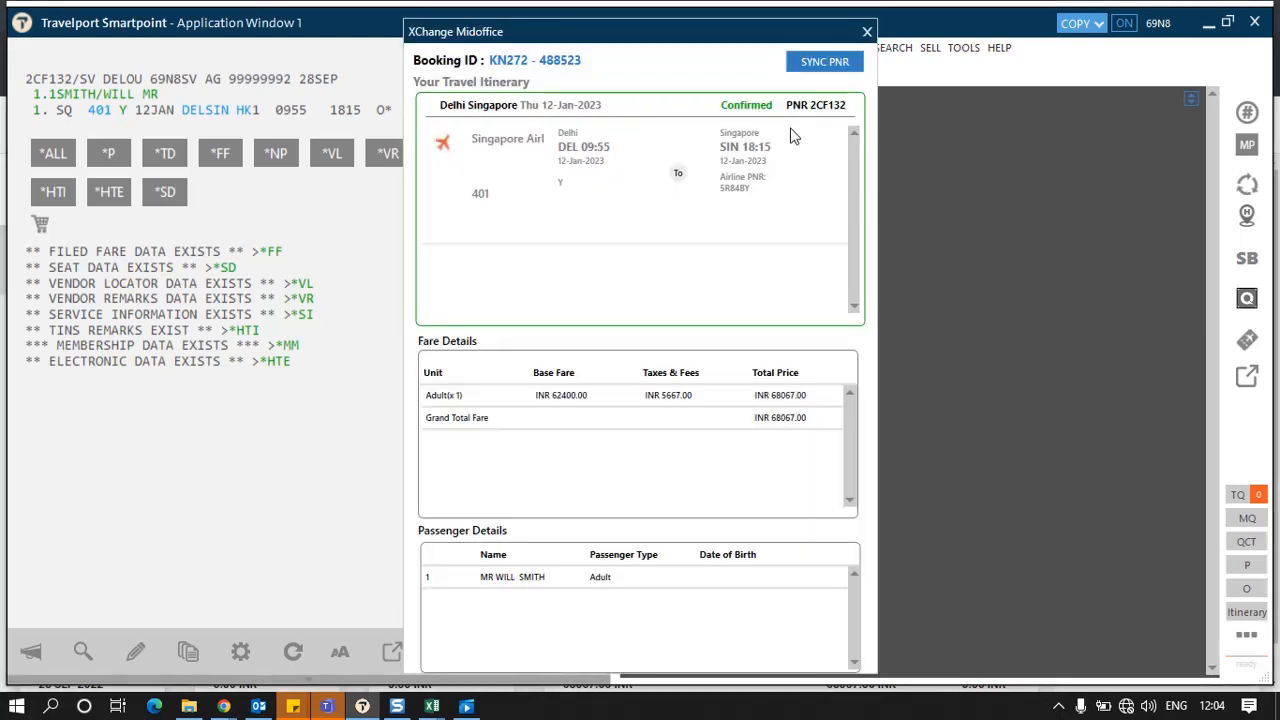
{"action": "left_click", "coordinate": [825, 62]}
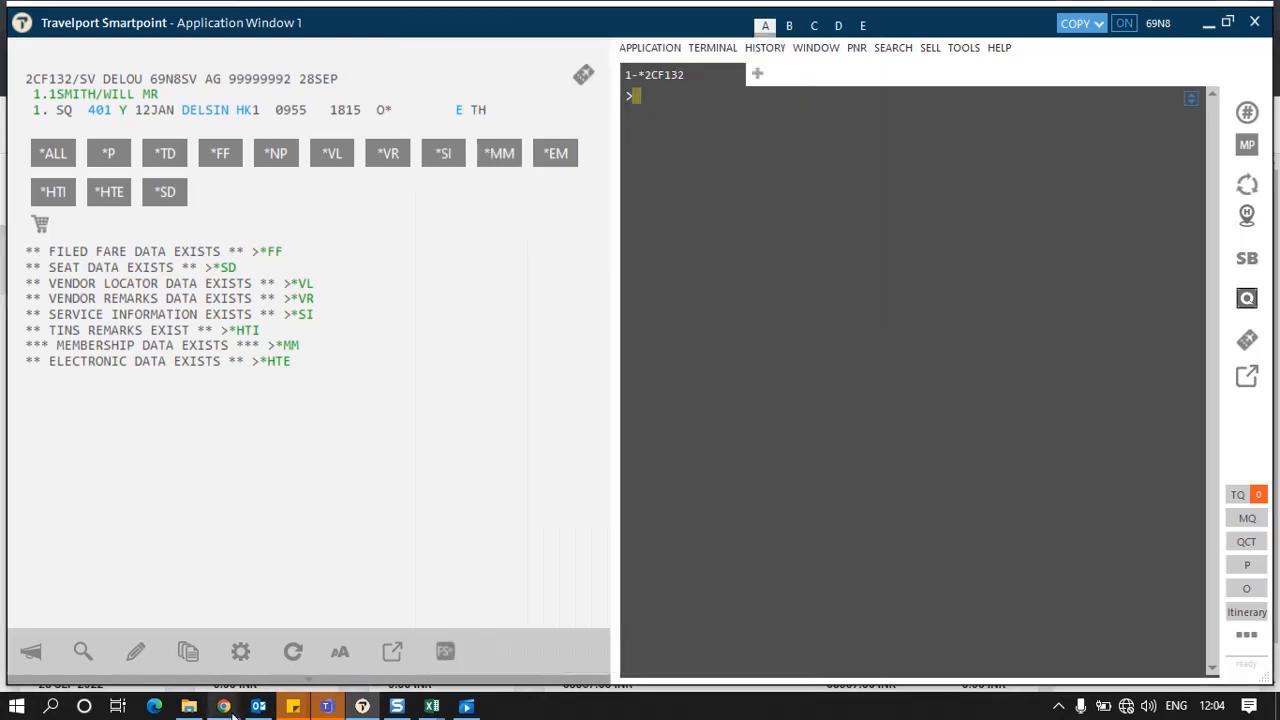
Step: Switch to the browser and reload the booking in the Konnect.travel booking card
{"action": "mouse_move", "coordinate": [223, 706]}
{"action": "left_click", "coordinate": [218, 662]}
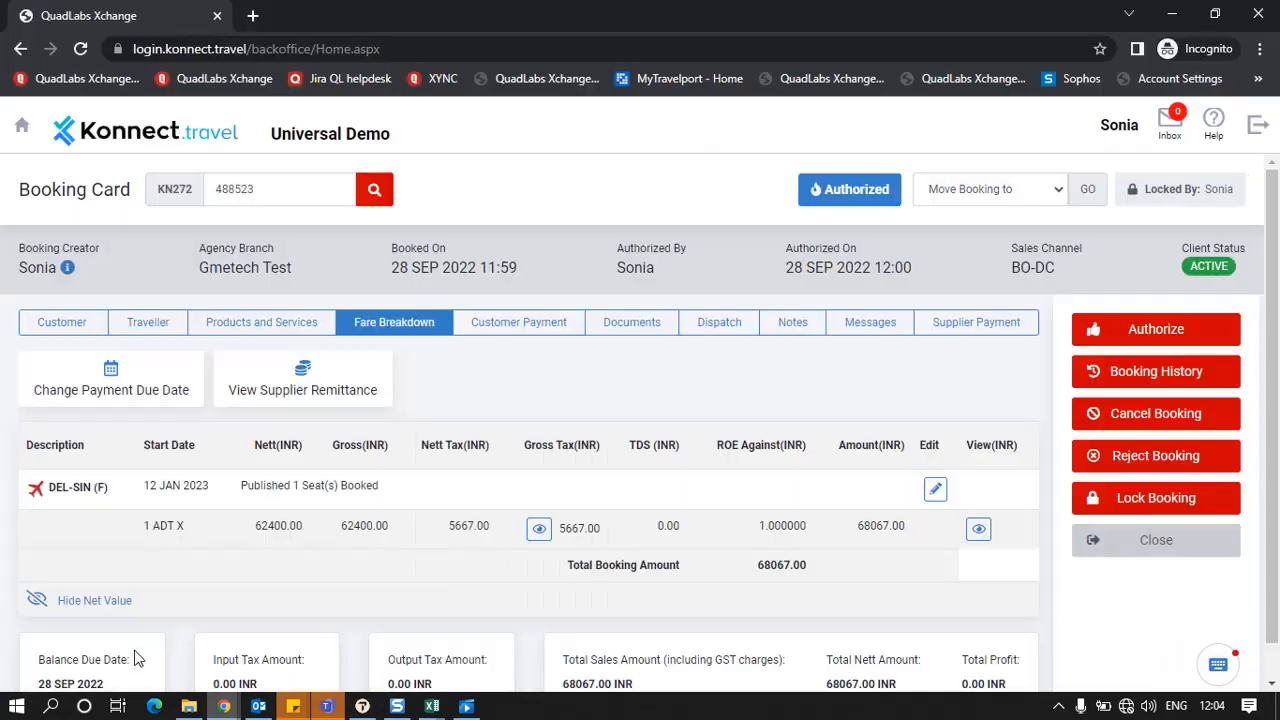
{"action": "left_click", "coordinate": [376, 186]}
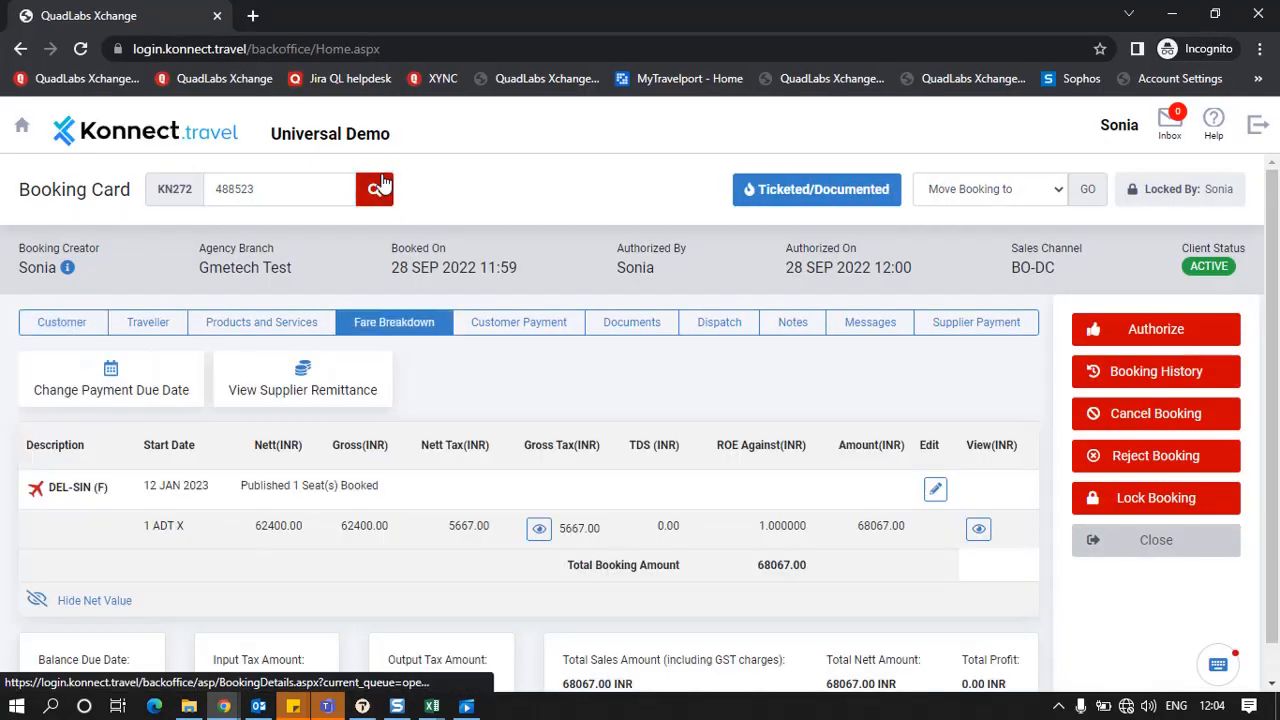
Step: Examine the booking status and the ticket and financial documents on the booking's Documents tab
{"action": "mouse_move", "coordinate": [849, 199]}
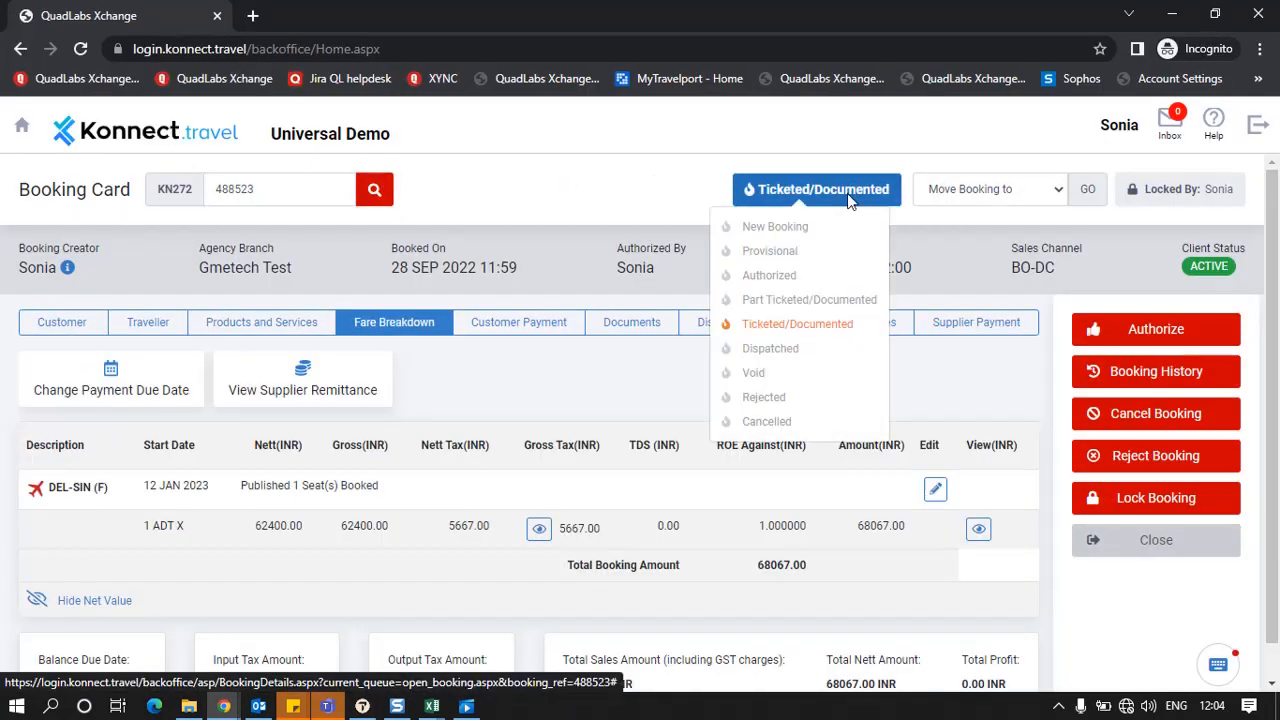
{"action": "left_click", "coordinate": [652, 320]}
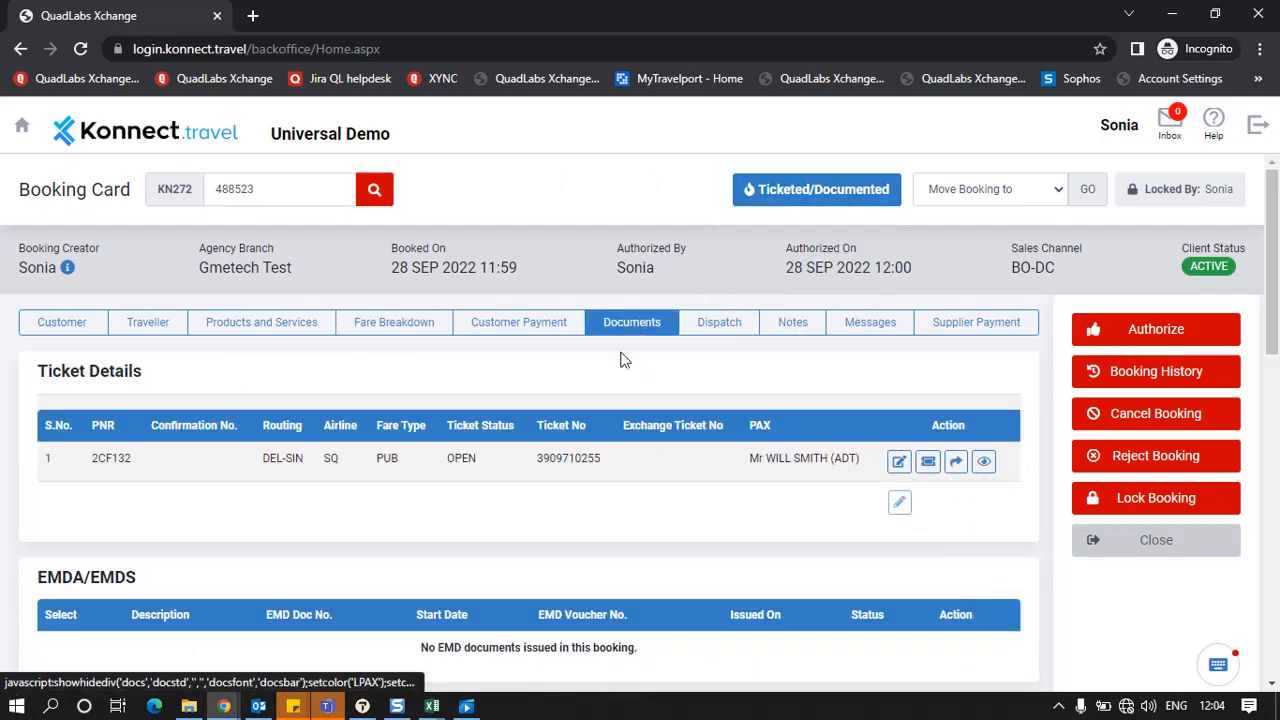
{"action": "scroll", "coordinate": [610, 468], "scroll_direction": "down", "scroll_amount": 4}
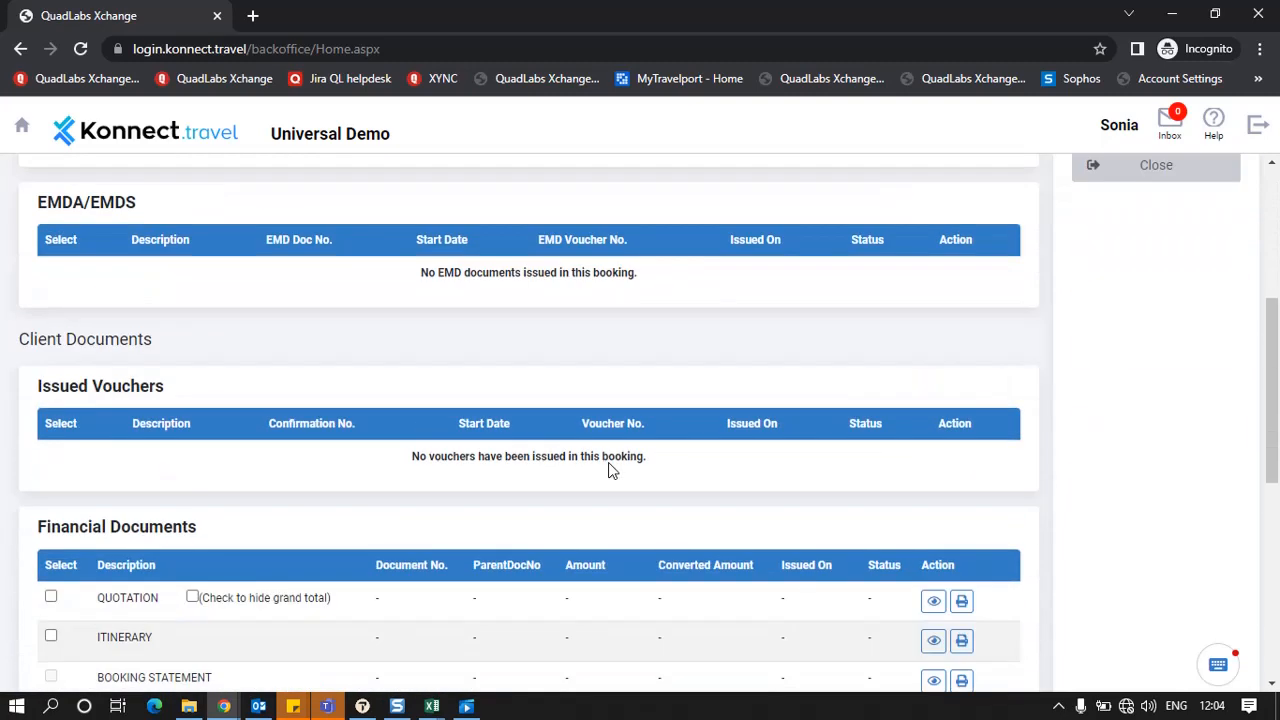
{"action": "scroll", "coordinate": [612, 470], "scroll_direction": "down", "scroll_amount": 4}
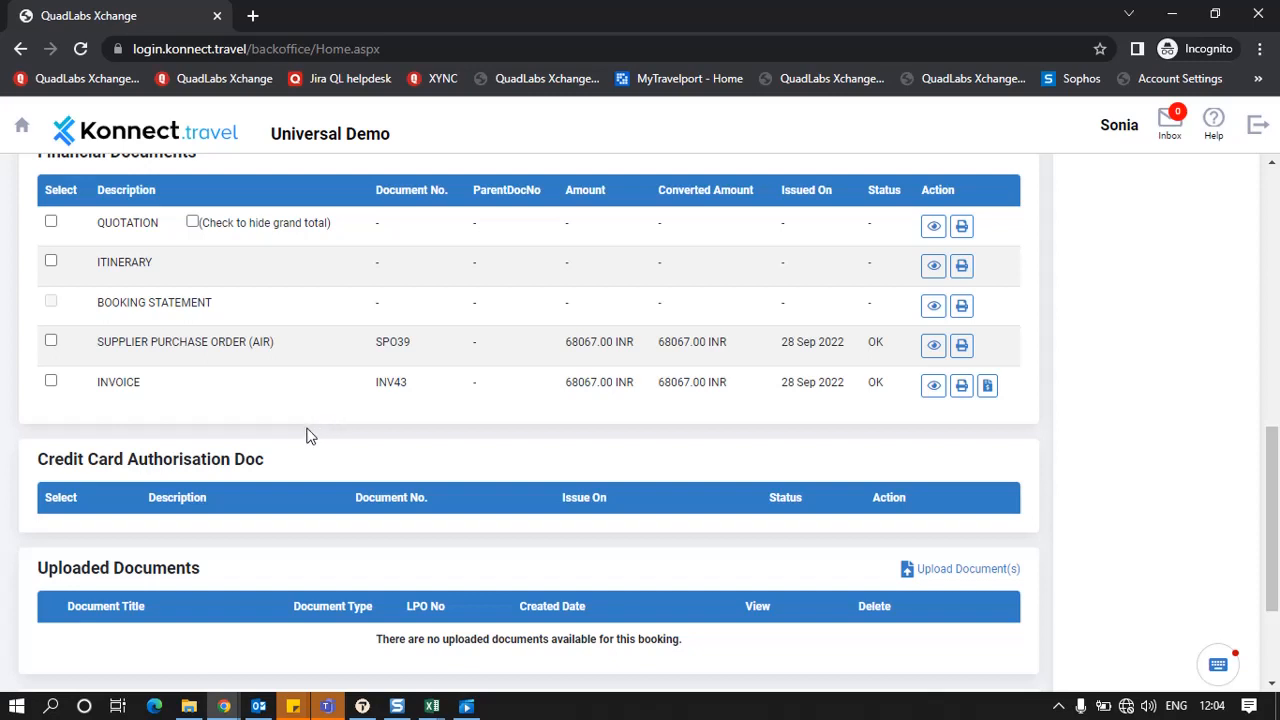
{"action": "scroll", "coordinate": [330, 428], "scroll_direction": "down", "scroll_amount": 2}
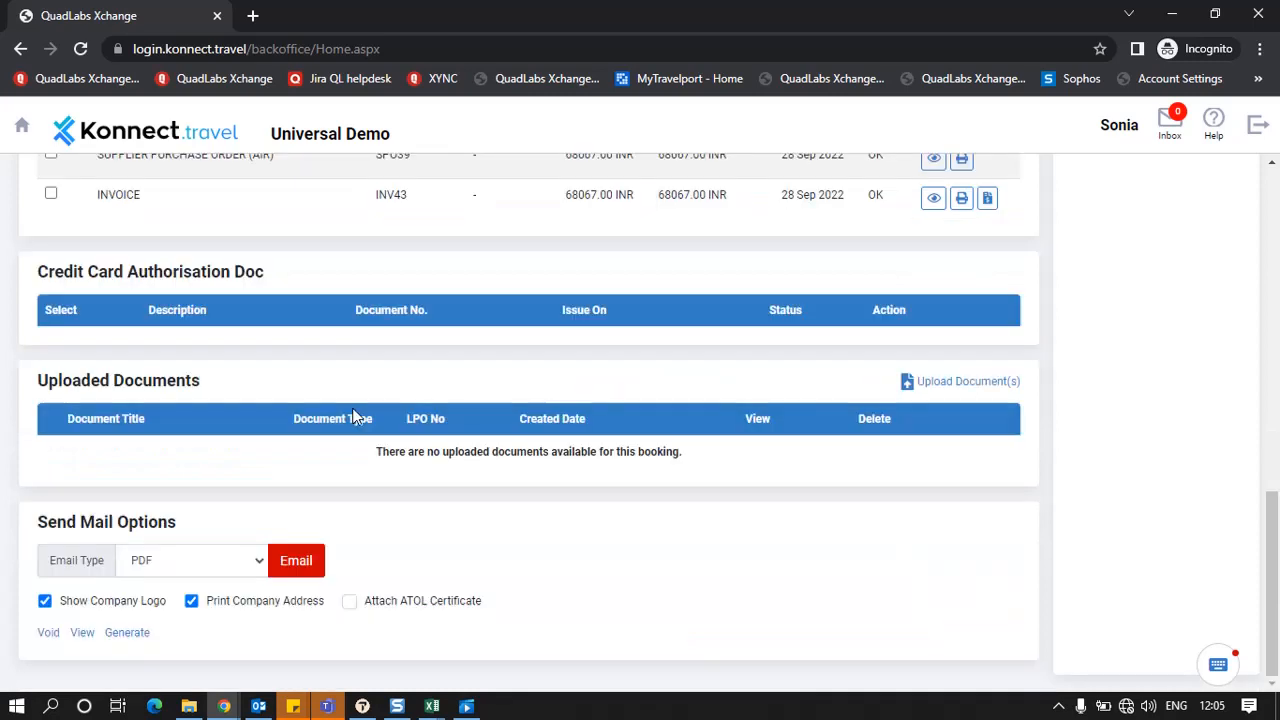
{"action": "scroll", "coordinate": [576, 368], "scroll_direction": "up", "scroll_amount": 3}
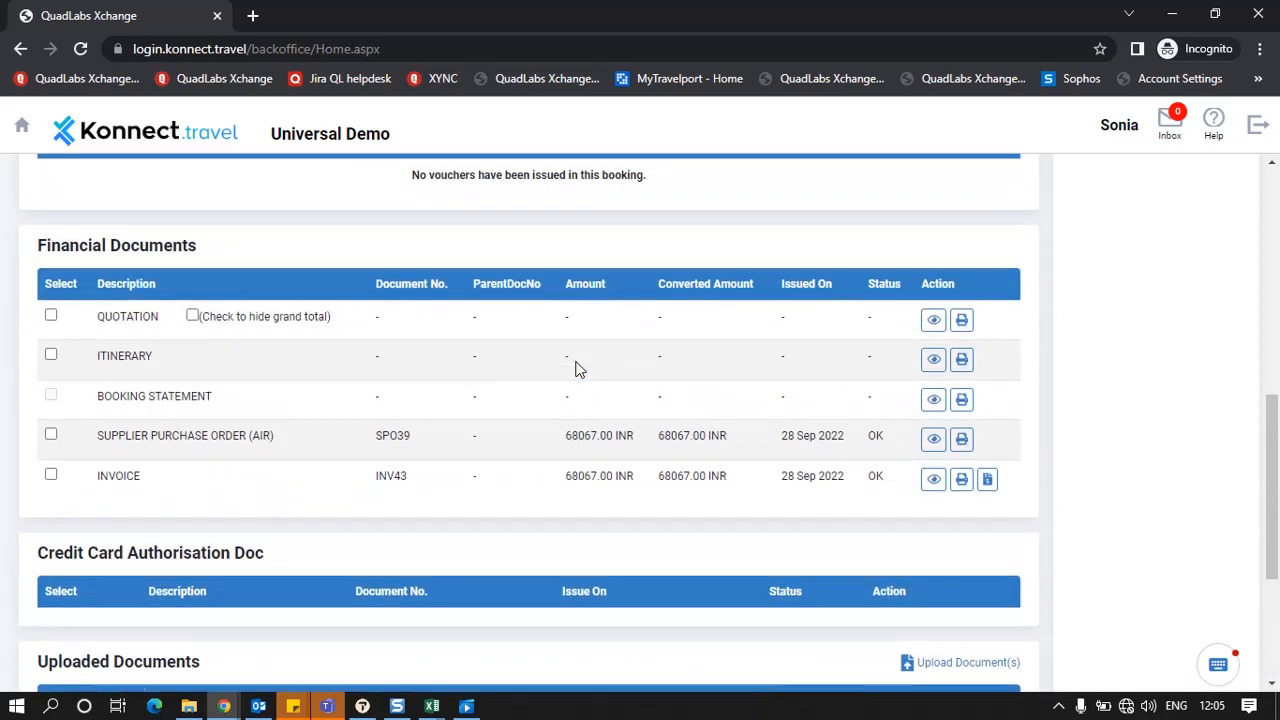